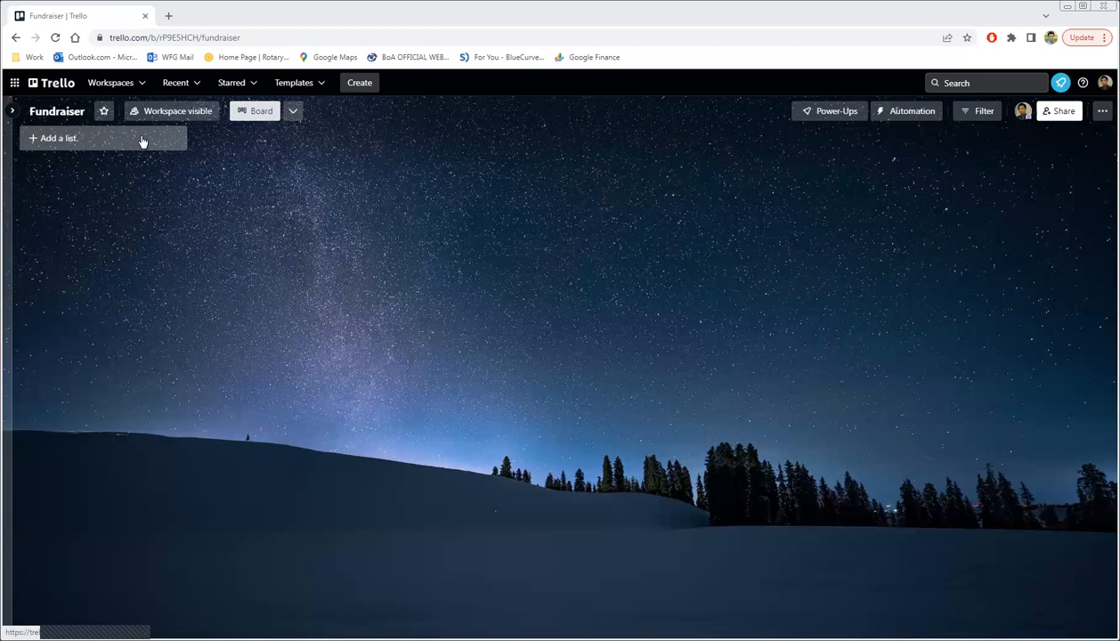
Step: Add a list titled Brainstorming to the Fundraiser board
left_click(143, 141)
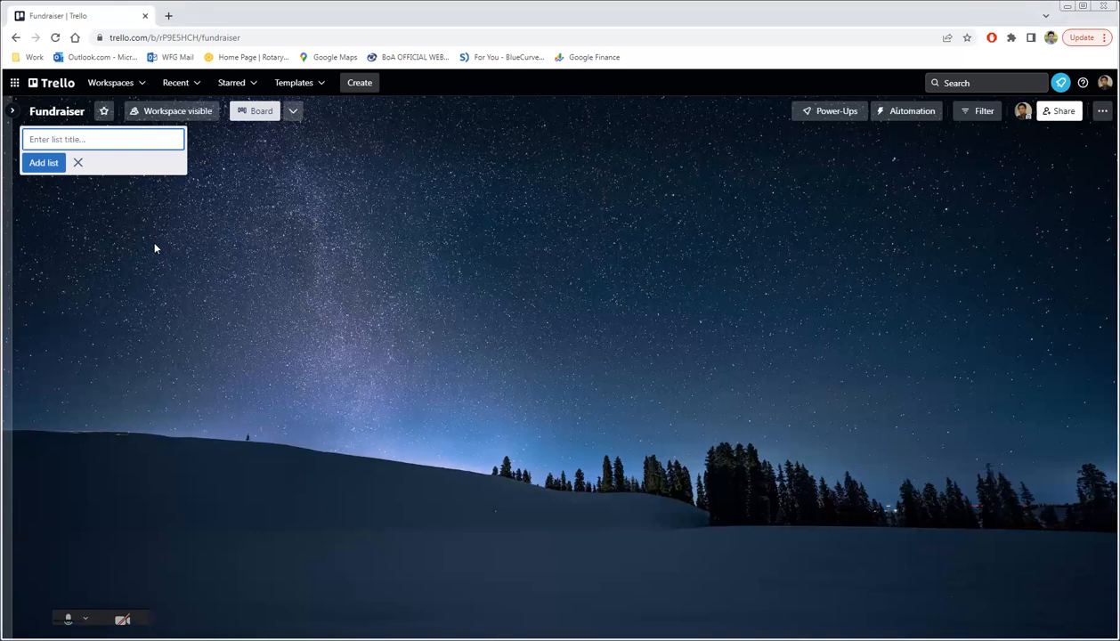
type("Brainstorming")
key("Return")
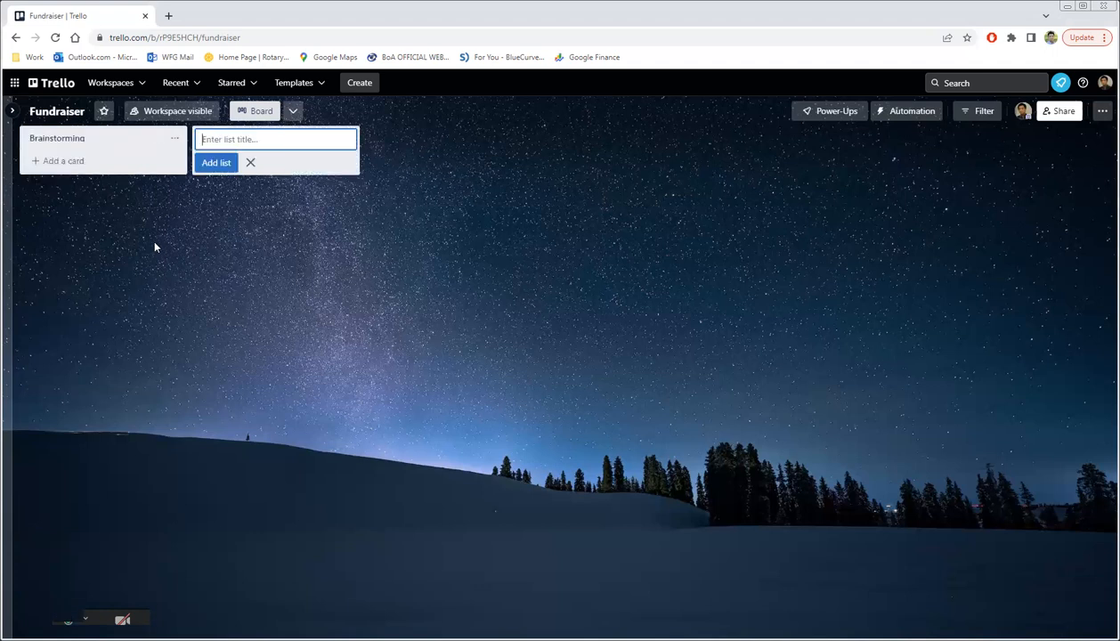
Step: Add four cards to the Brainstorming list: 1st meeting, 2nd, 3rd and 4th meeting
left_click(60, 162)
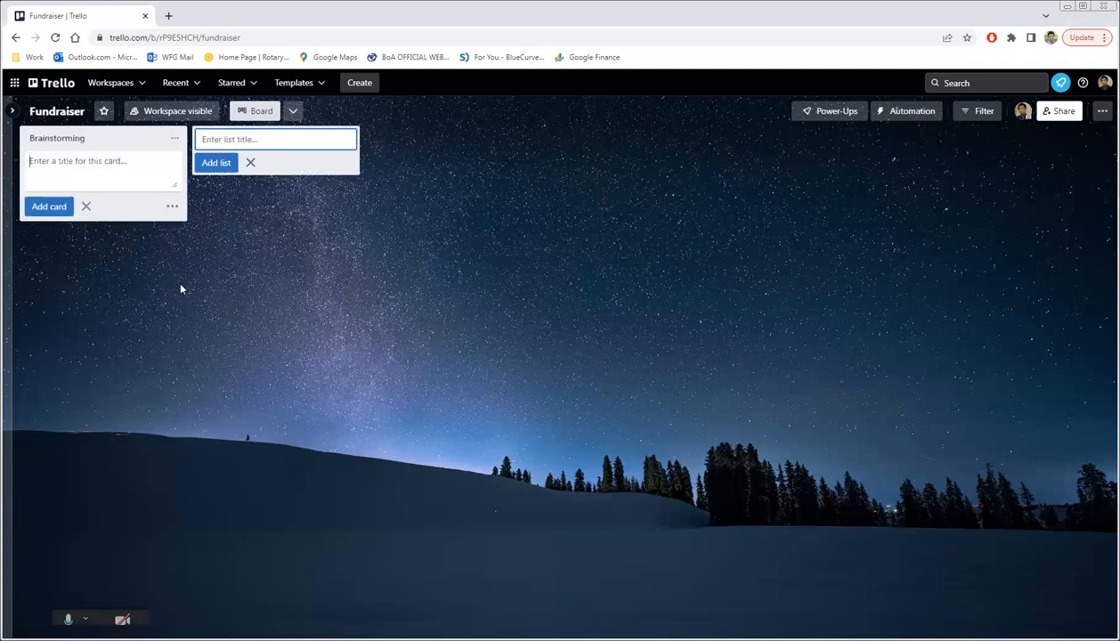
type("1st meetings")
key("BackSpace")
key("Return")
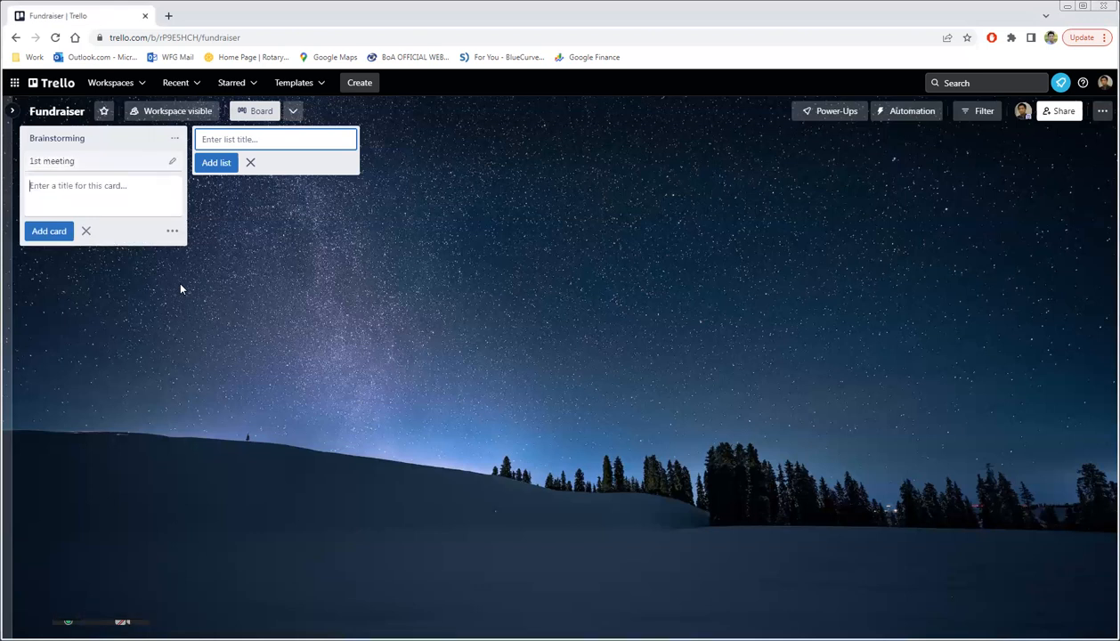
type("2nd")
key("Return")
type("3rd")
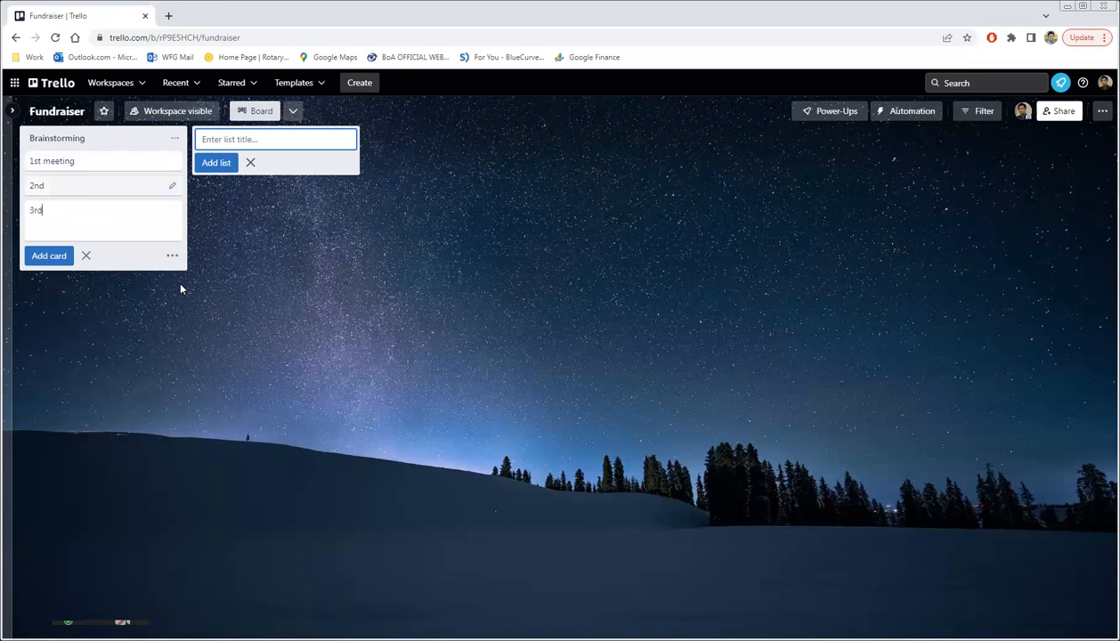
key("Return")
type("4th meeting")
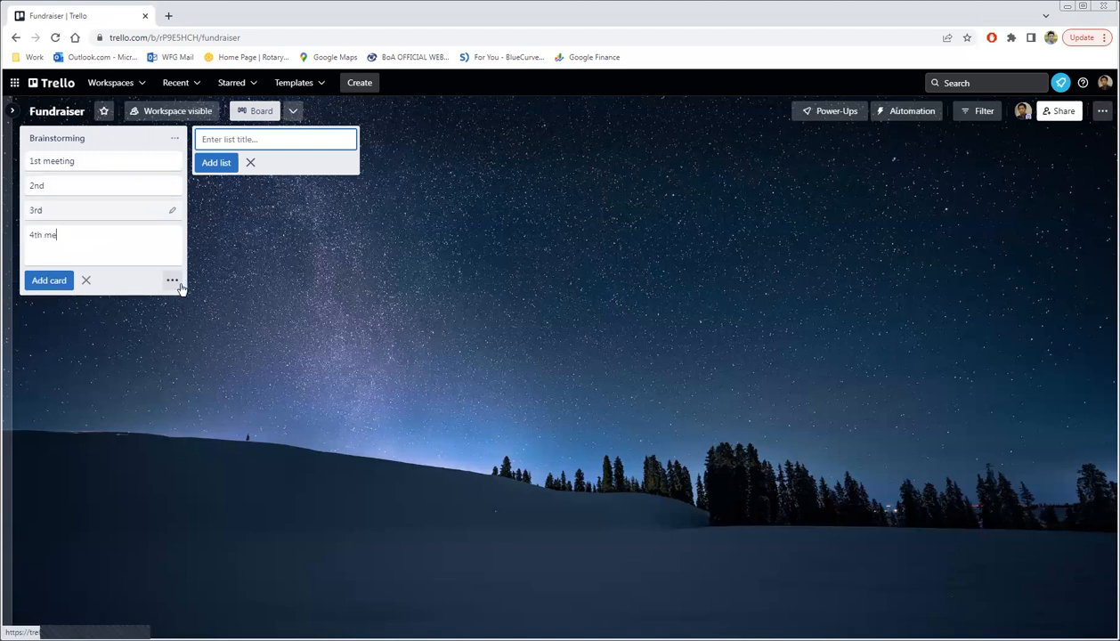
key("Return")
left_click(207, 233)
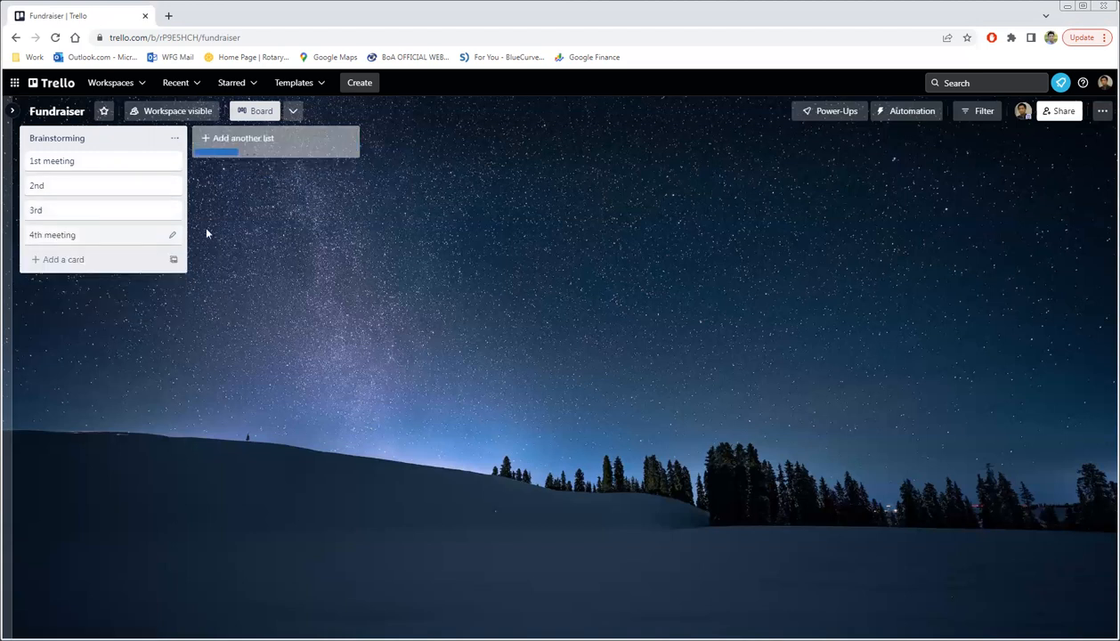
Step: Give the 1st meeting card a saved description with the lines "Location, attendees", "Length" and a row of x placeholders
left_click(114, 168)
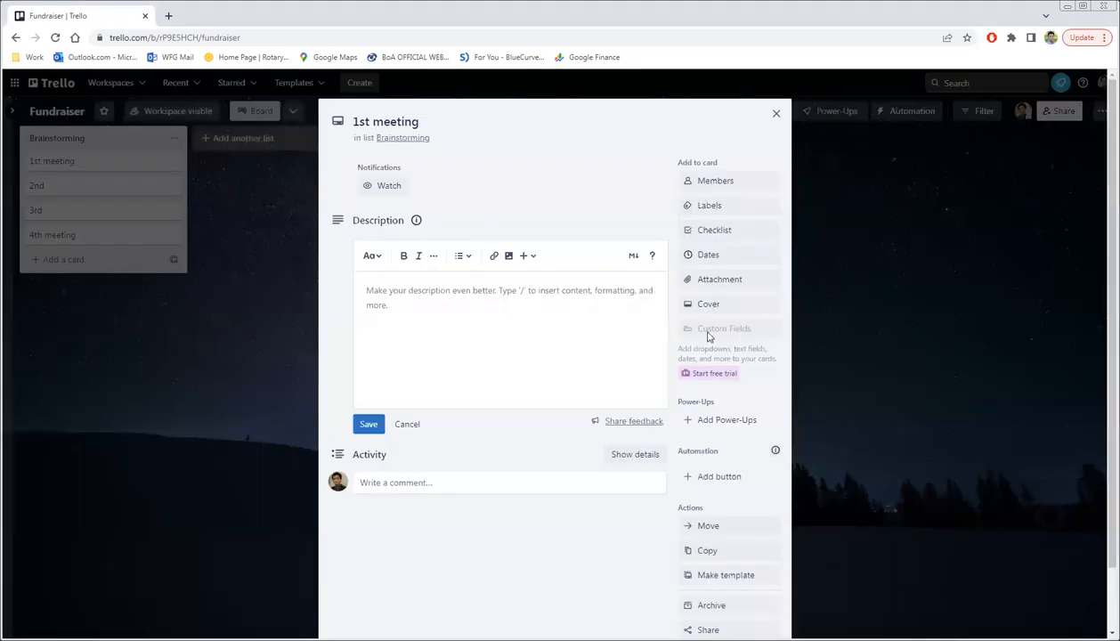
left_click(453, 299)
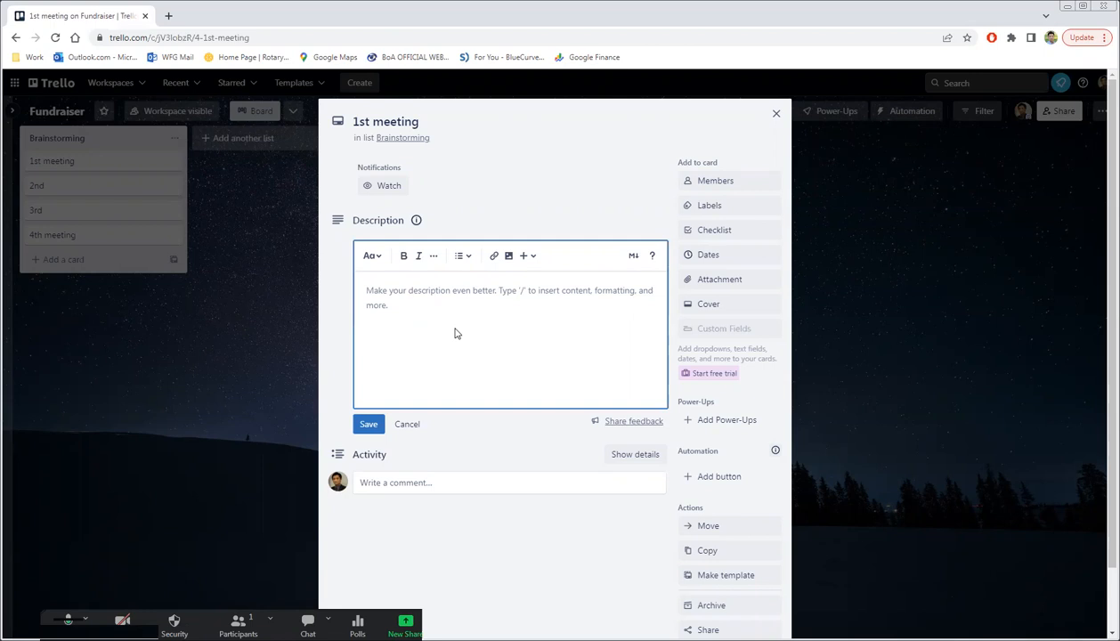
type("Loc")
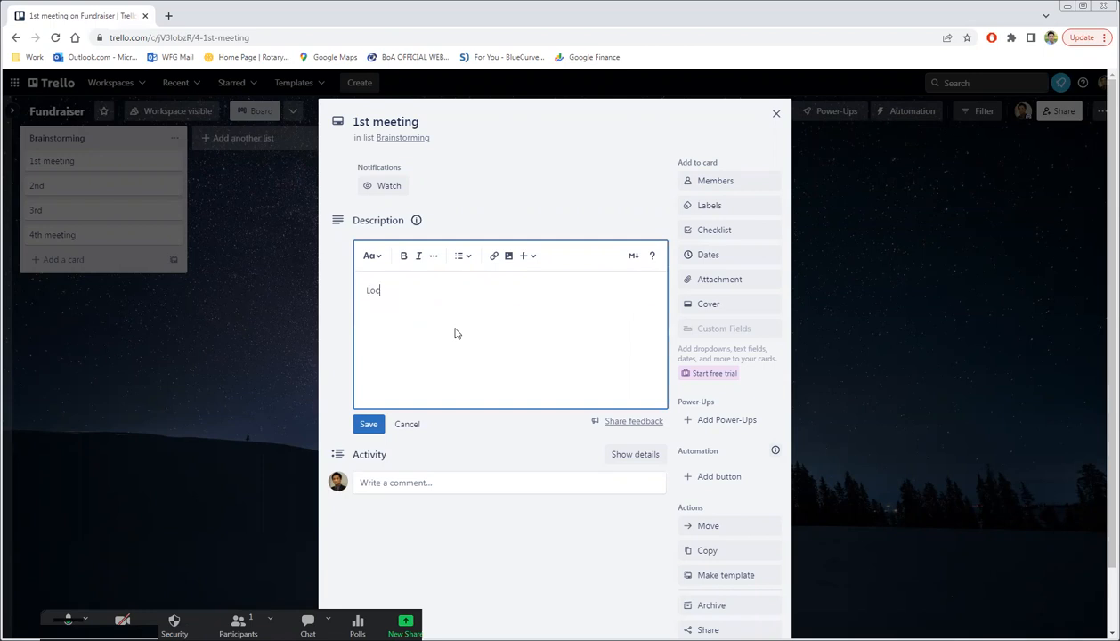
type("ation, attendees")
key("Return")
type("Length")
key("Return")
type("xxxxxxxxxxx")
key("Return")
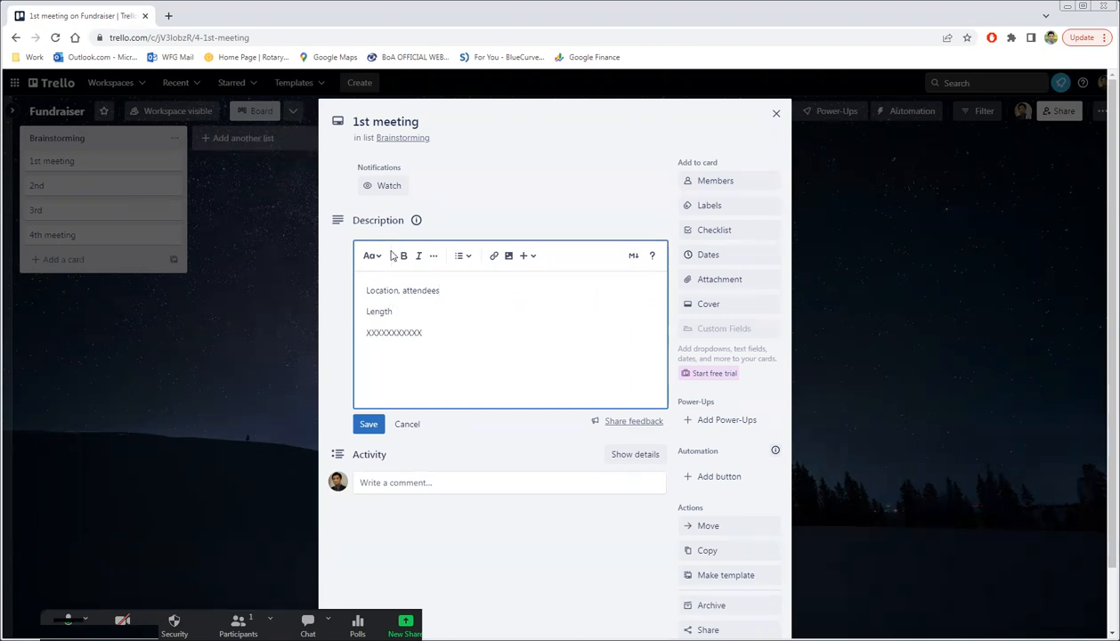
left_click(366, 428)
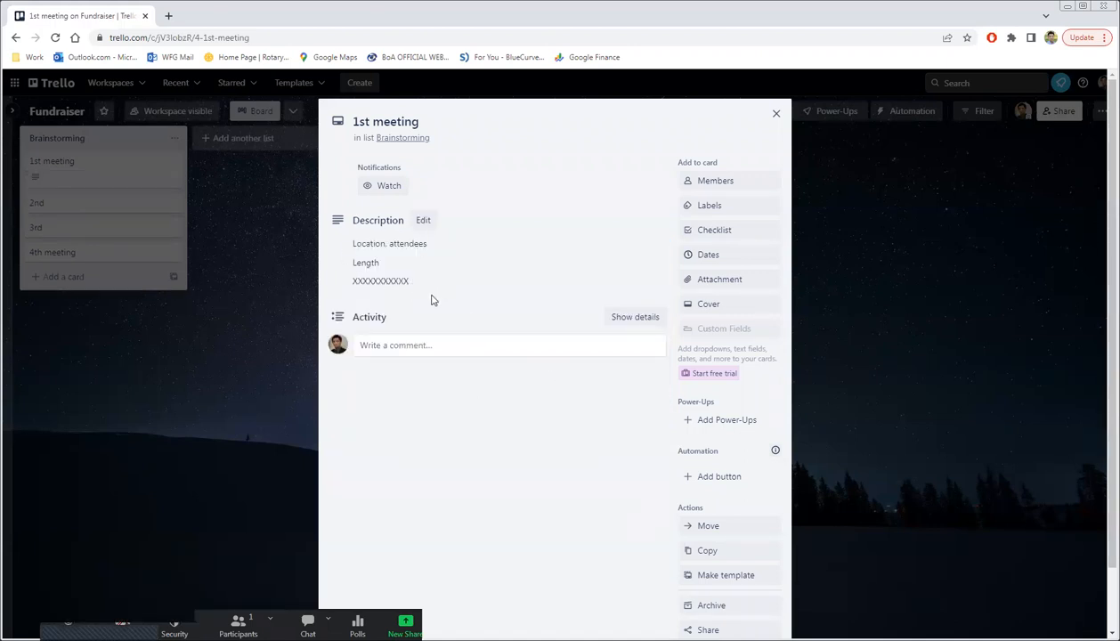
Step: Add a checklist titled Food to the 1st meeting card with the items Hamburgers, Sandwiches and Hot dogs
left_click(729, 233)
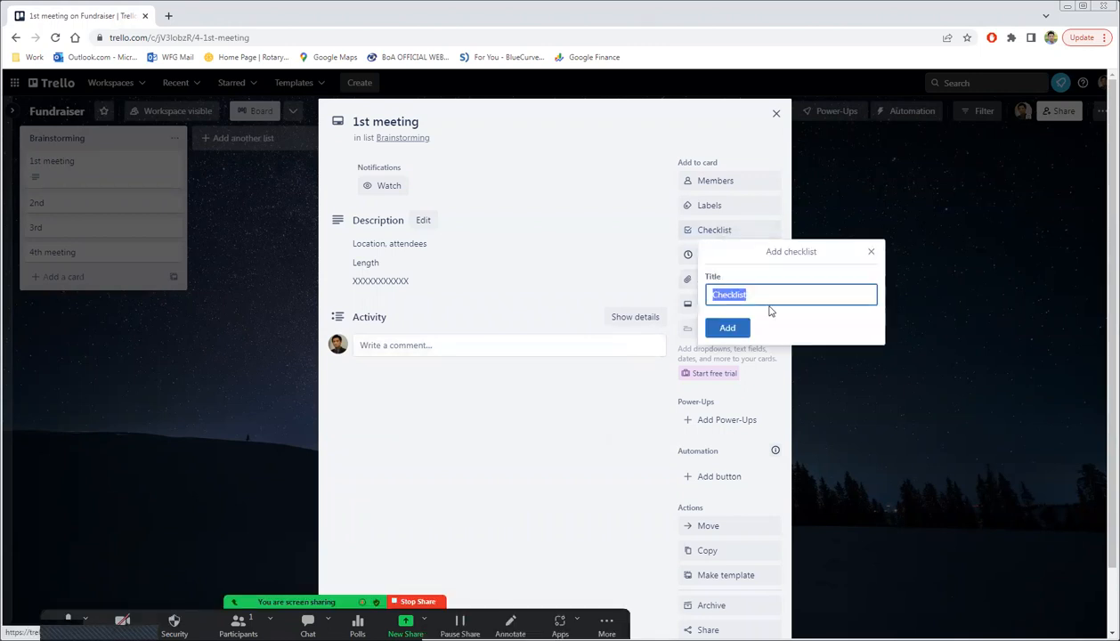
type("Food")
key("Return")
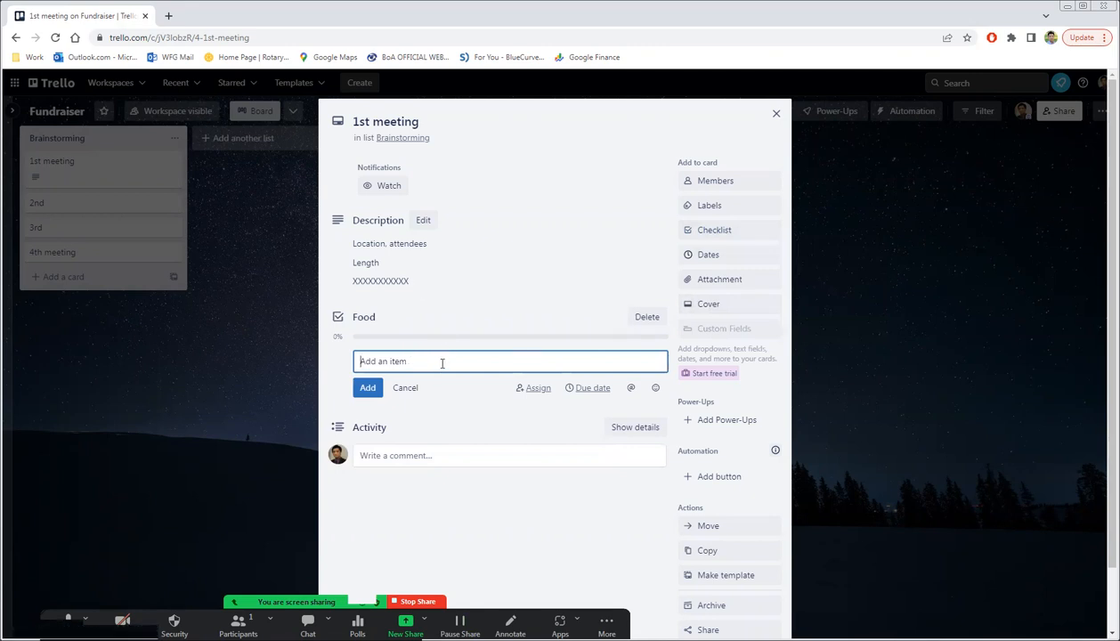
type("Har")
key("BackSpace")
type("mburgers")
key("Return")
type("Sandwiches")
key("Return")
type("Hot dogs")
key("Return")
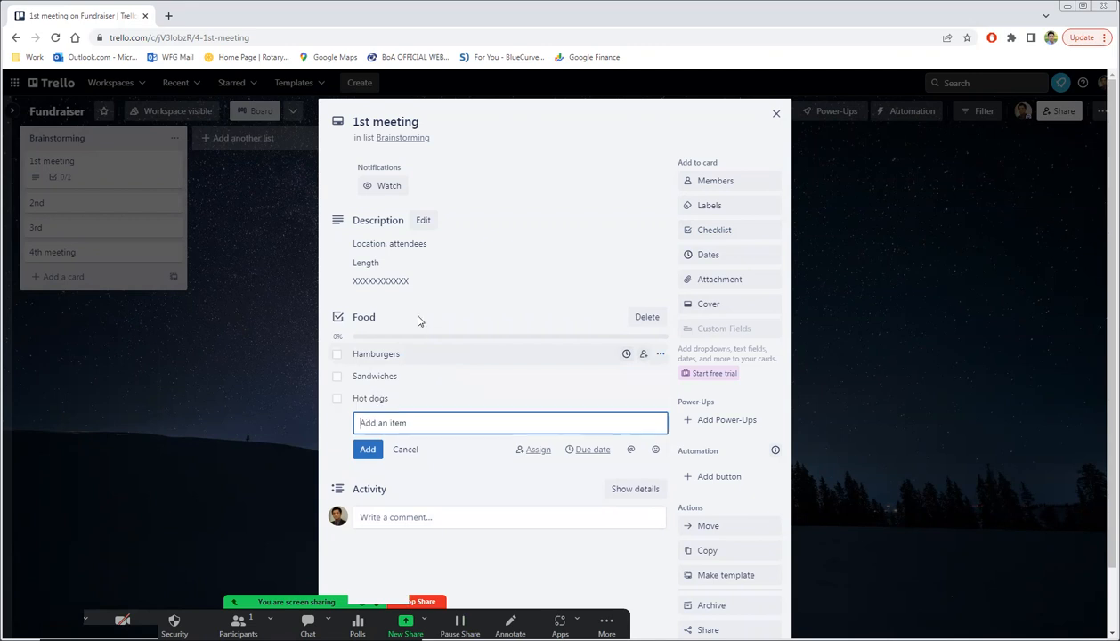
Step: Add a second checklist titled Drinks to the card with the items Pop, Beer, Water and Juices
left_click(733, 232)
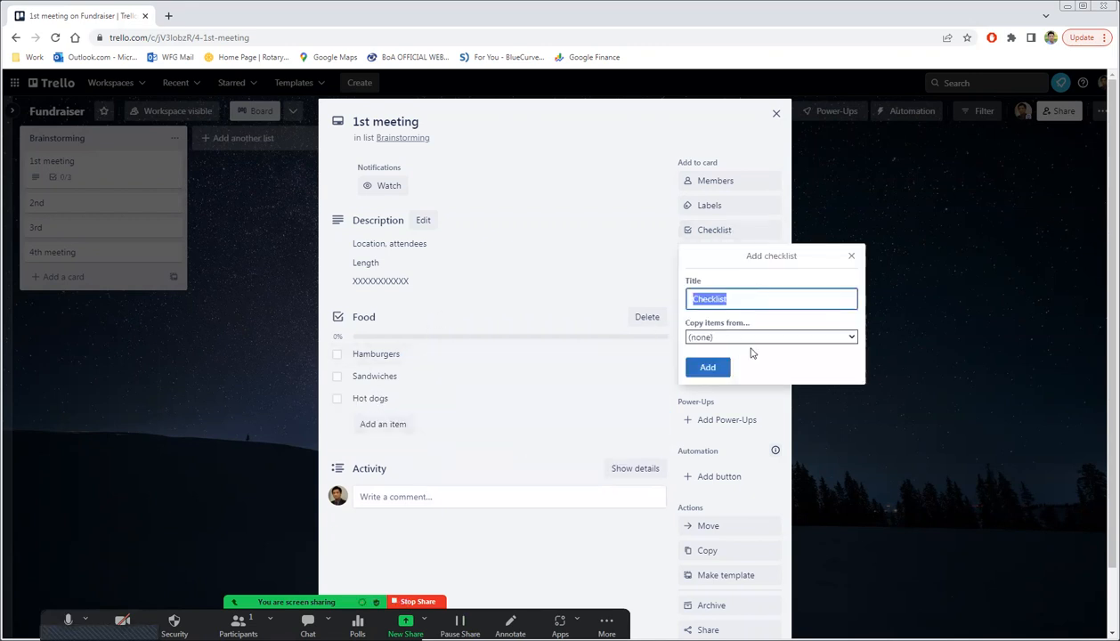
type("Drinks")
key("Return")
type("Pop")
key("Return")
type("Beer")
key("Return")
type("Water")
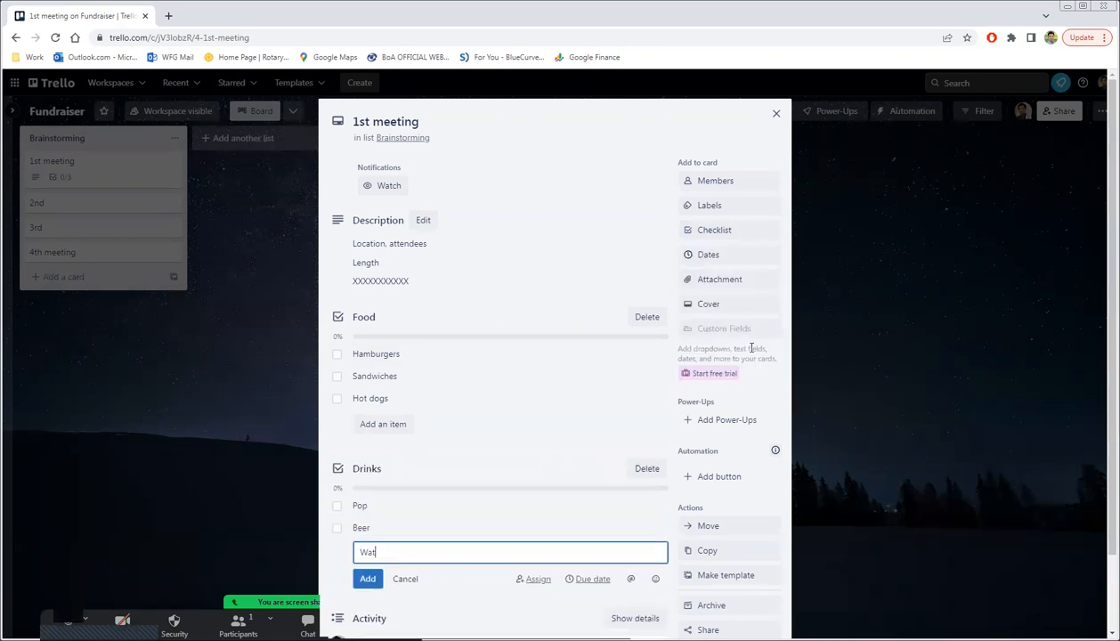
key("Return")
type("Juices")
key("Return")
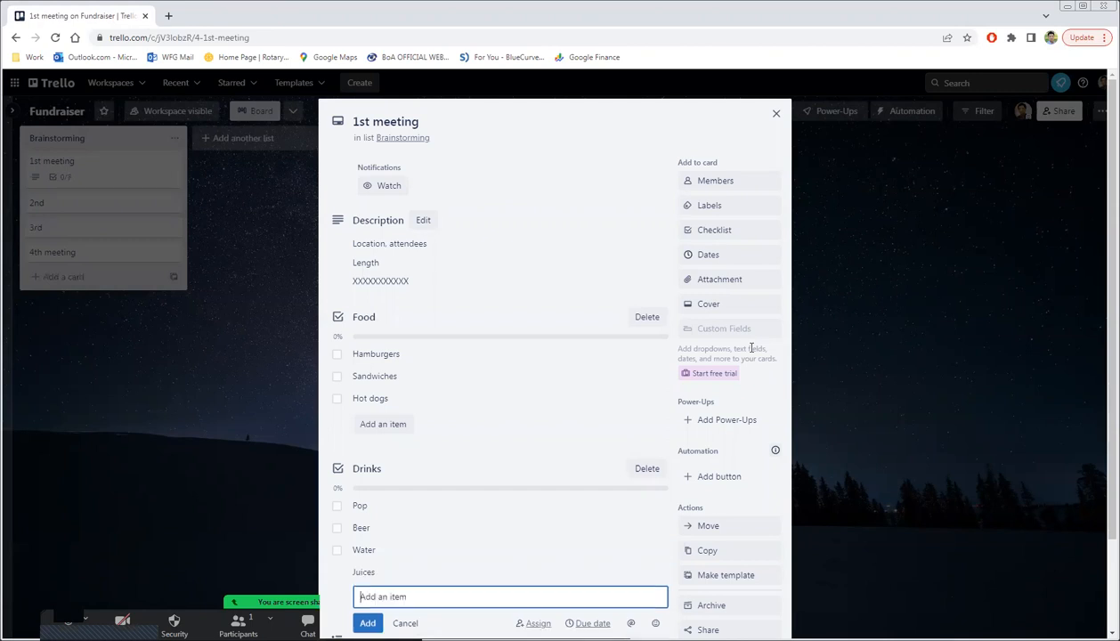
left_click(494, 285)
left_click(570, 195)
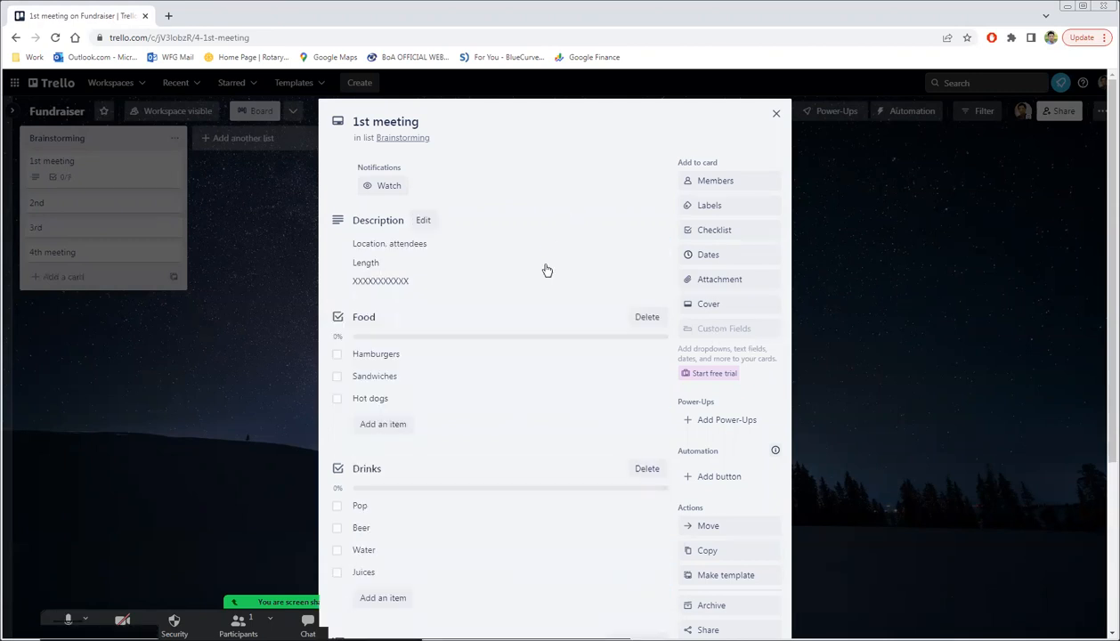
Step: Mark Hamburgers and Sandwiches as done in the Food checklist, leaving Hot dogs unchecked
scroll(361, 271, "down", 2)
left_click(337, 242)
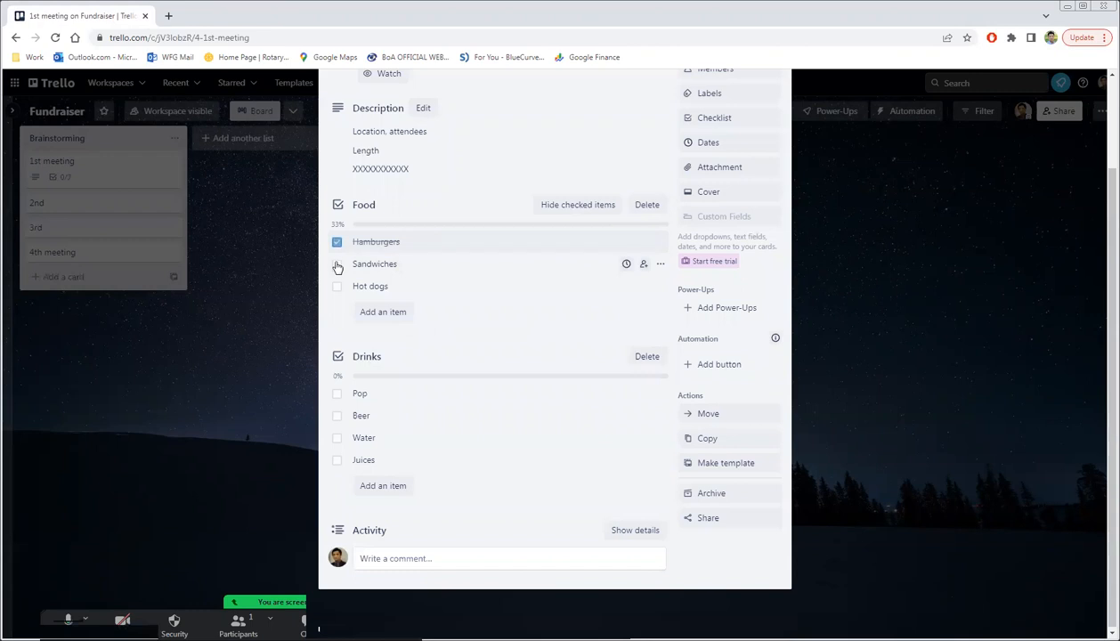
left_click(337, 264)
left_click(336, 283)
left_click(337, 284)
left_click(336, 265)
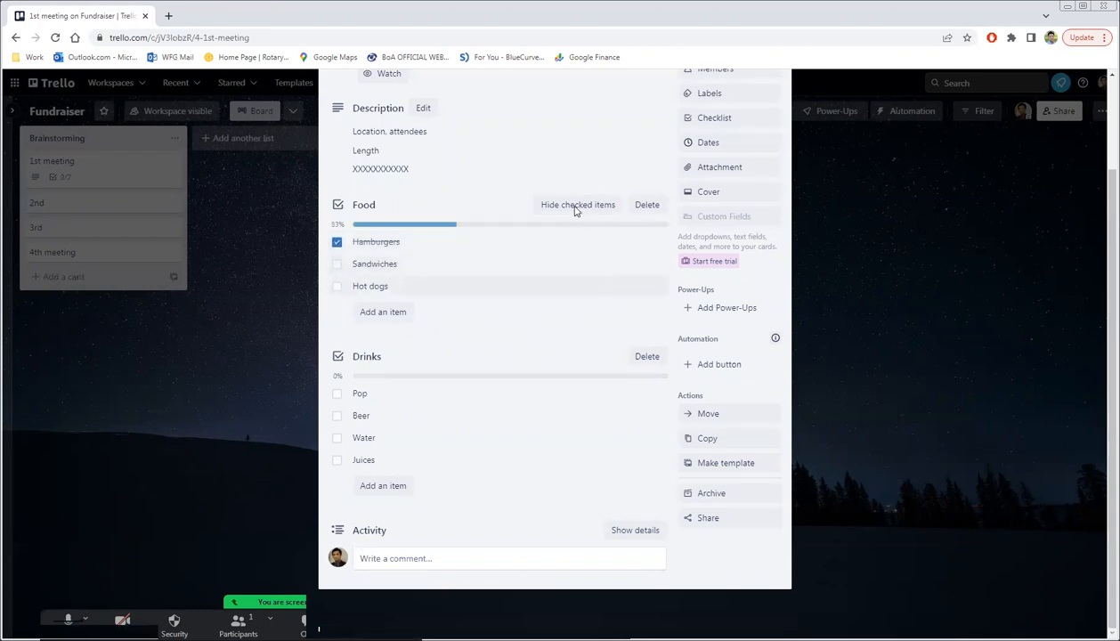
left_click(583, 142)
left_click(329, 162)
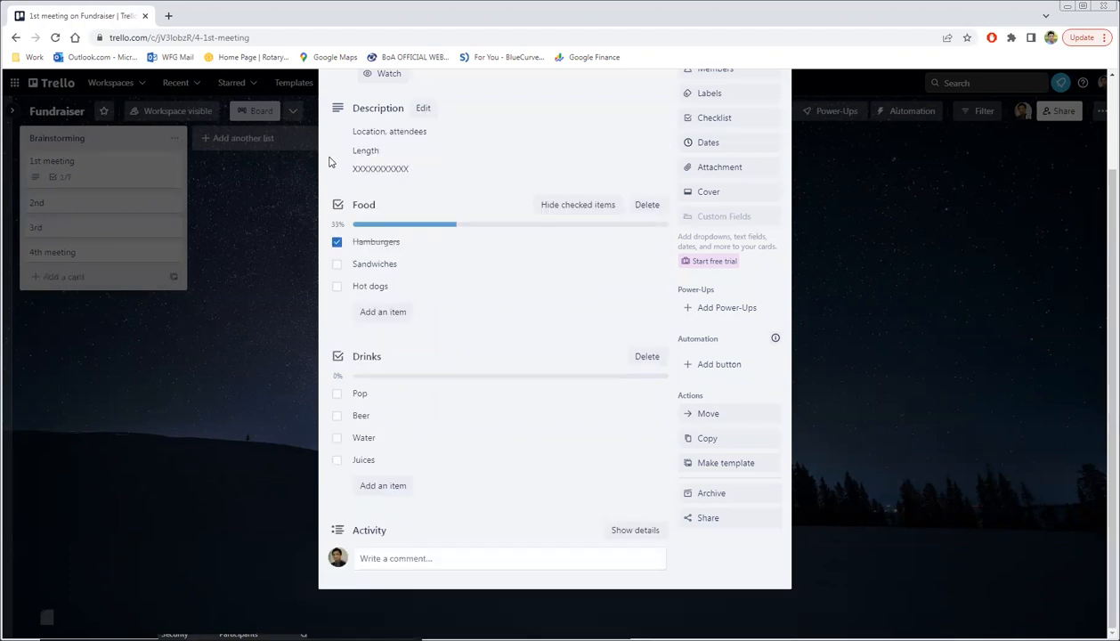
scroll(470, 320, "up", 2)
left_click(336, 375)
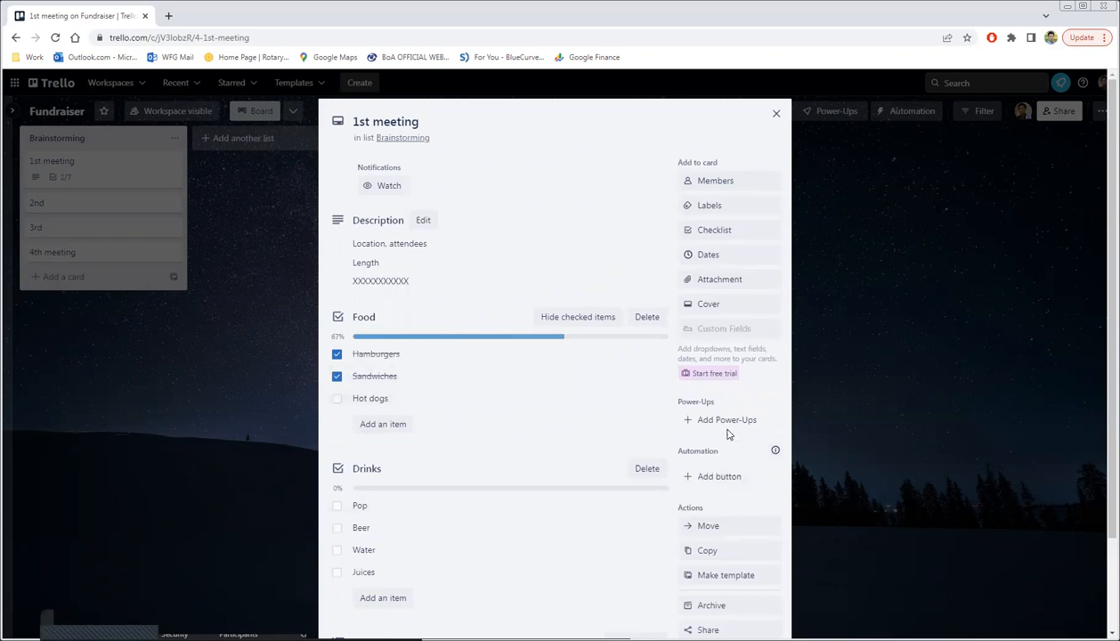
left_click(703, 283)
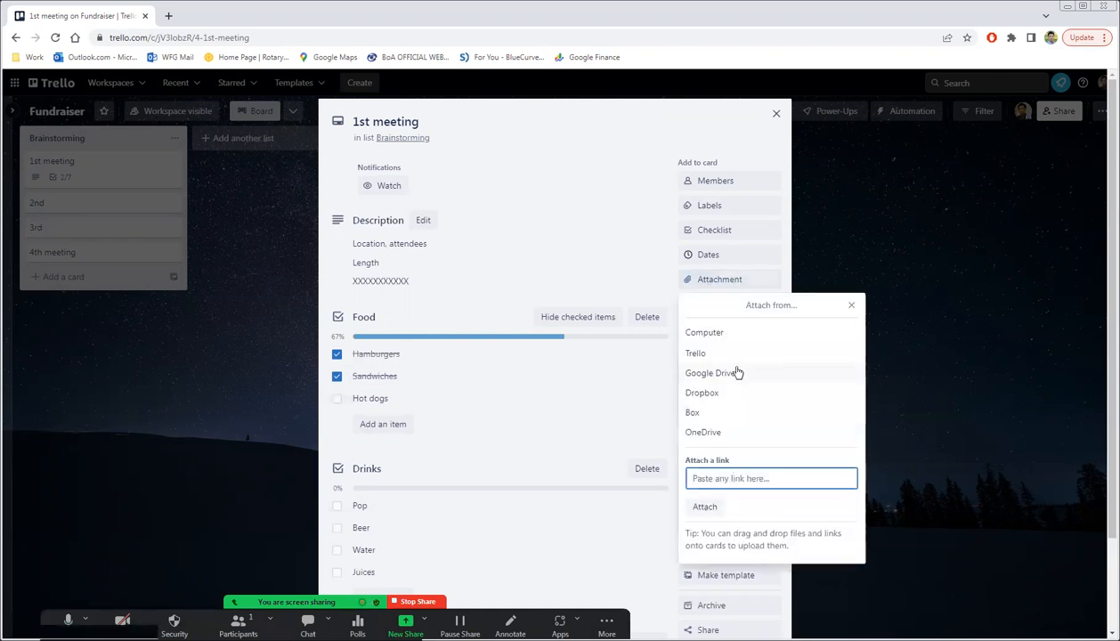
left_click(627, 237)
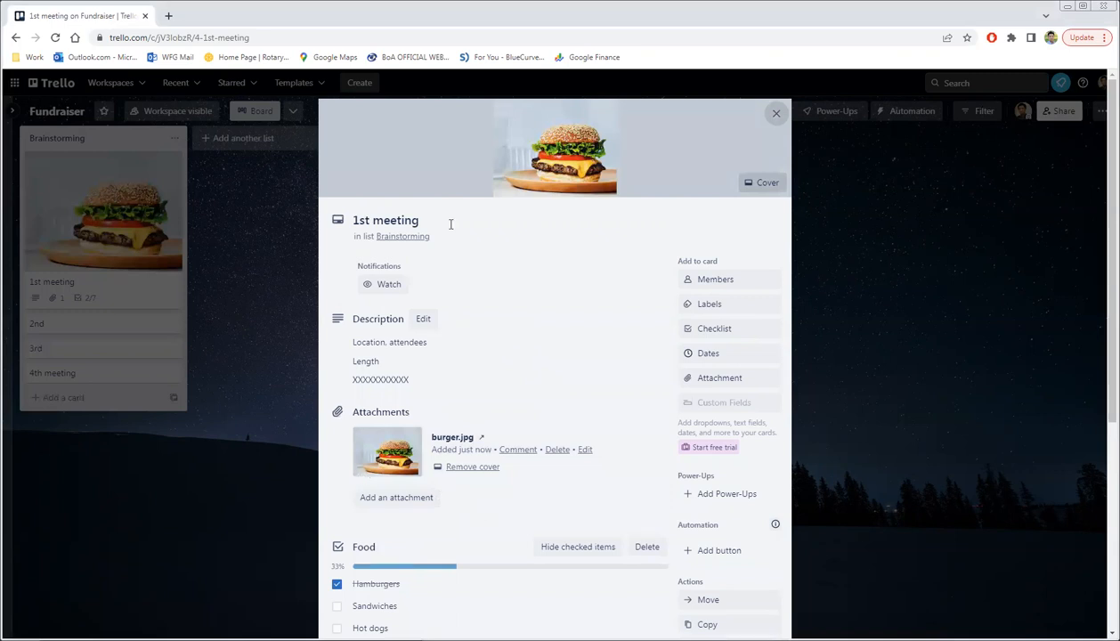
scroll(525, 417, "down", 2)
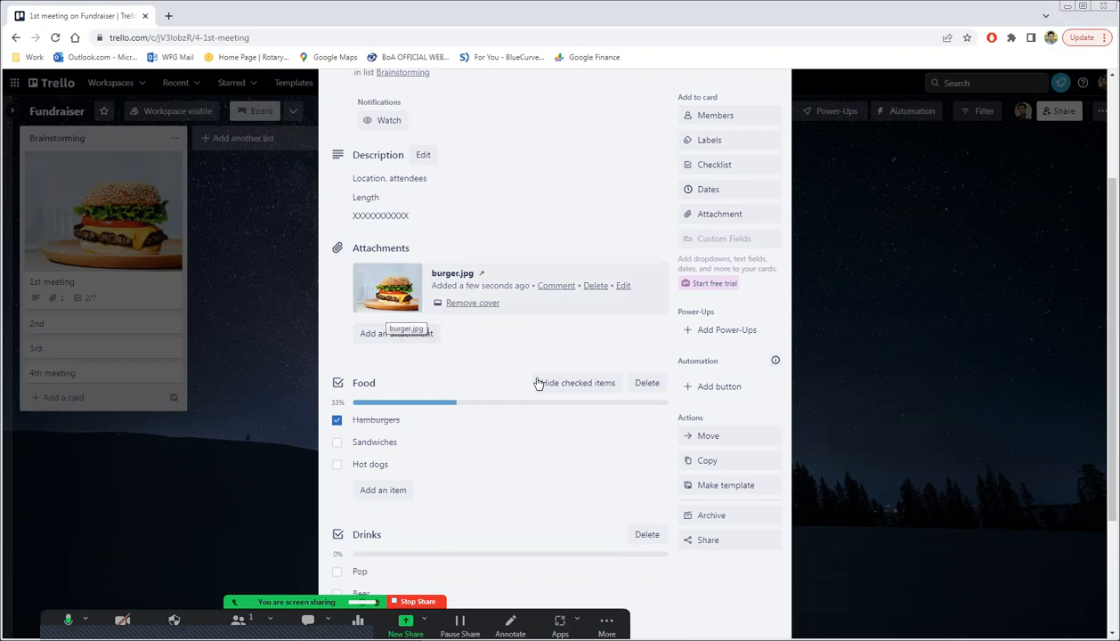
left_click(726, 221)
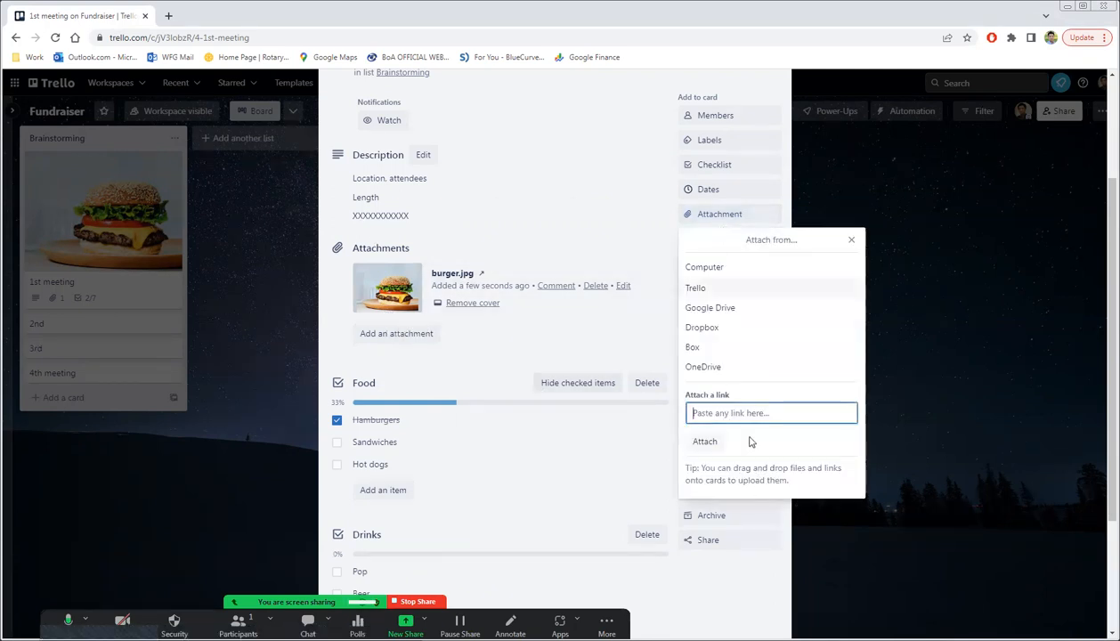
type("www")
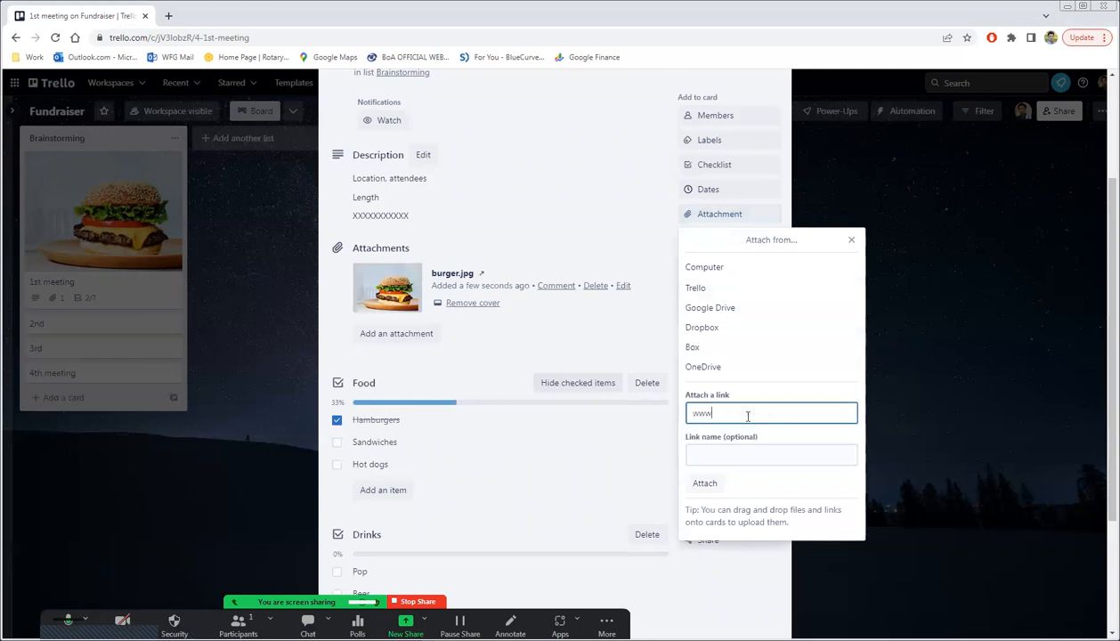
type(".safeway.ca")
key("Return")
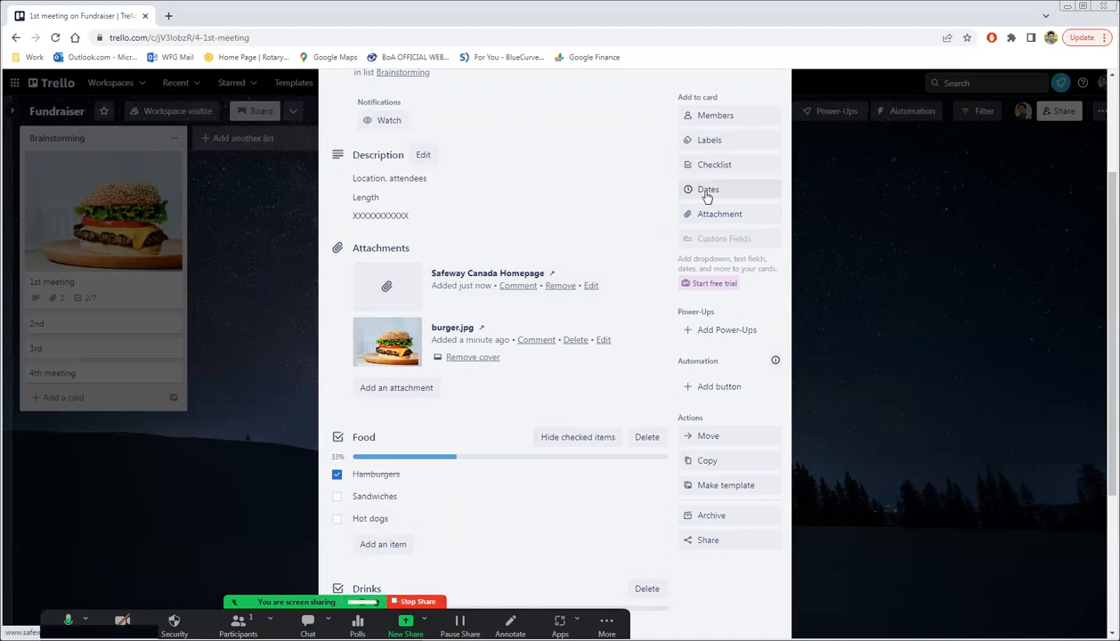
Step: Set the 1st meeting card's due date to 03/15/2023, save it and close the card
scroll(574, 179, "up", 1)
scroll(574, 179, "up", 2)
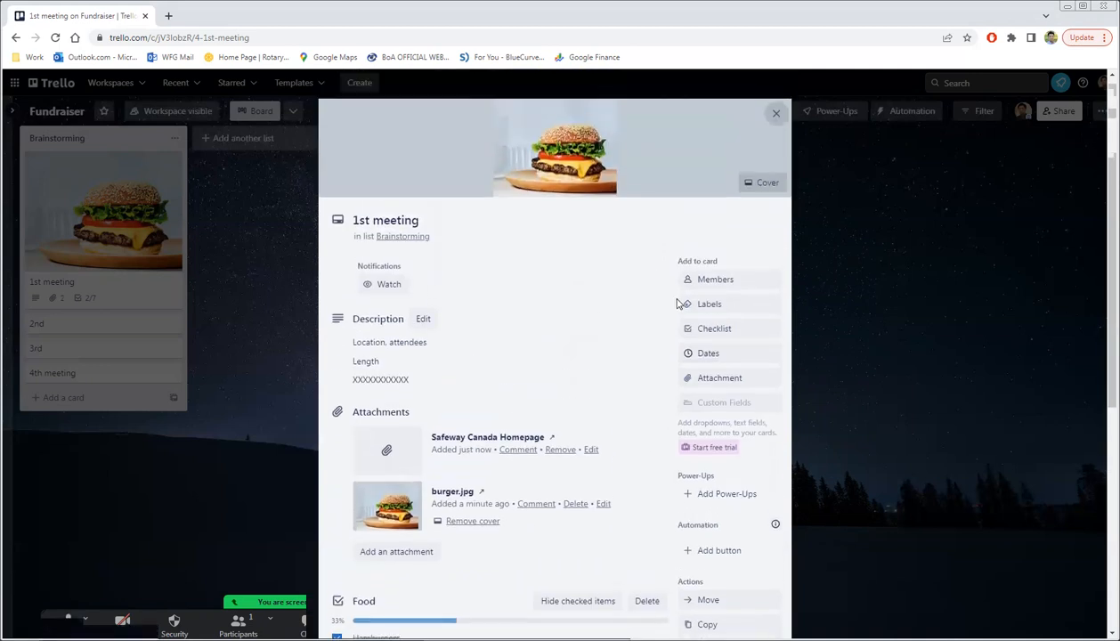
left_click(708, 356)
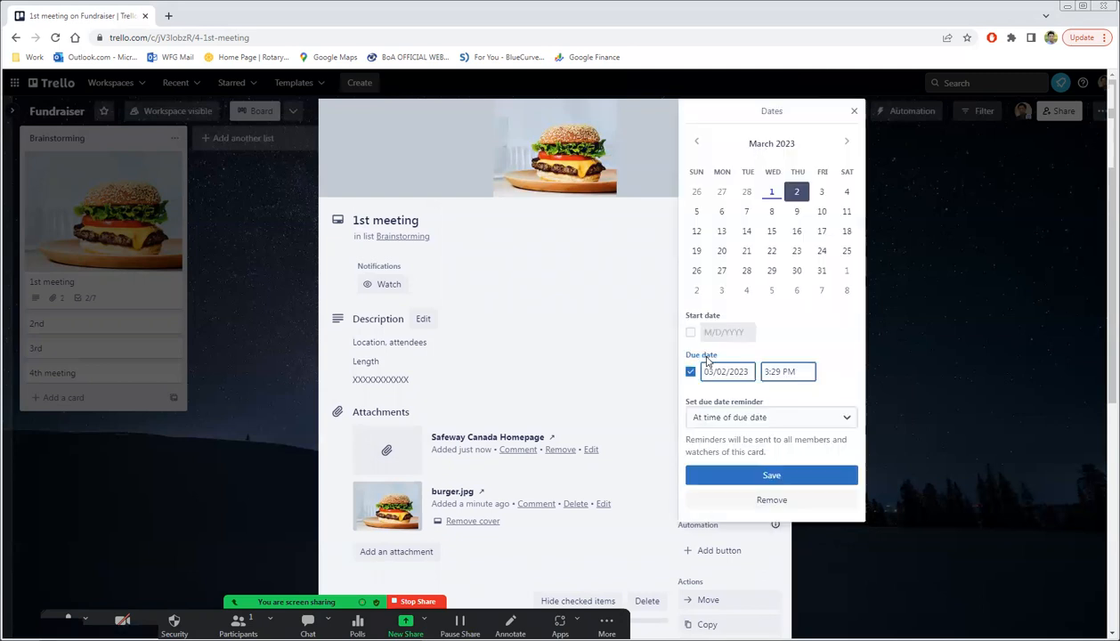
left_click(775, 237)
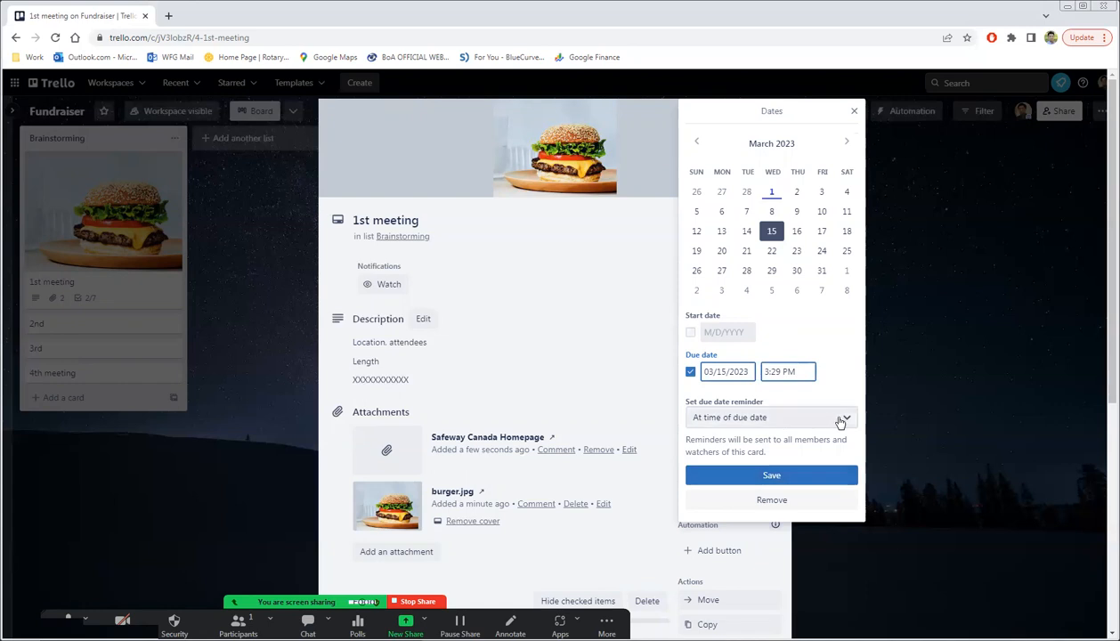
left_click(752, 474)
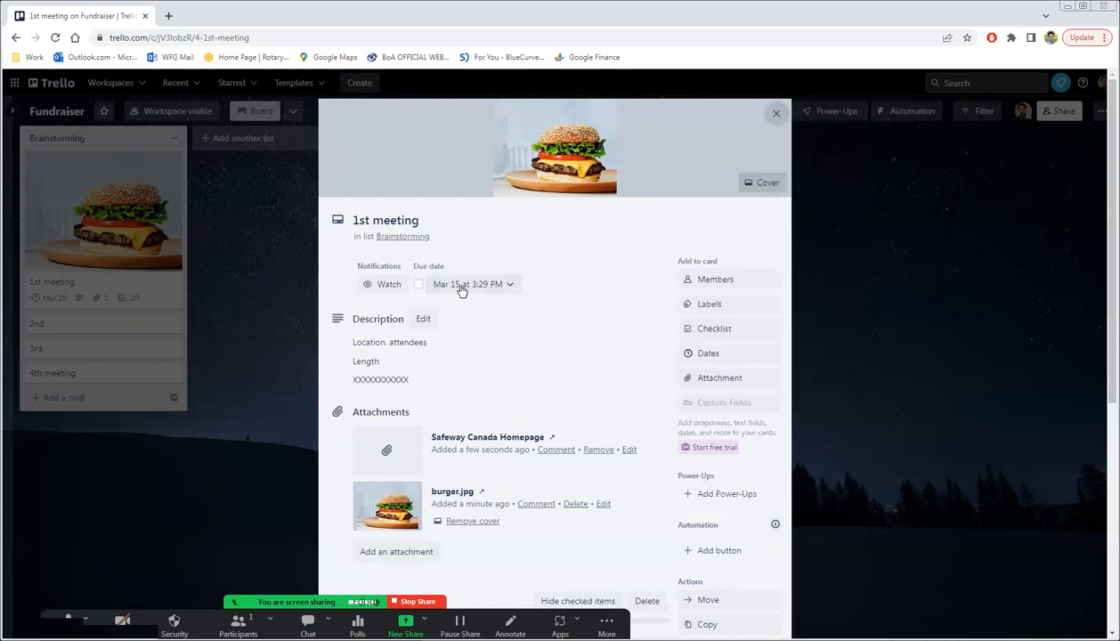
left_click(866, 405)
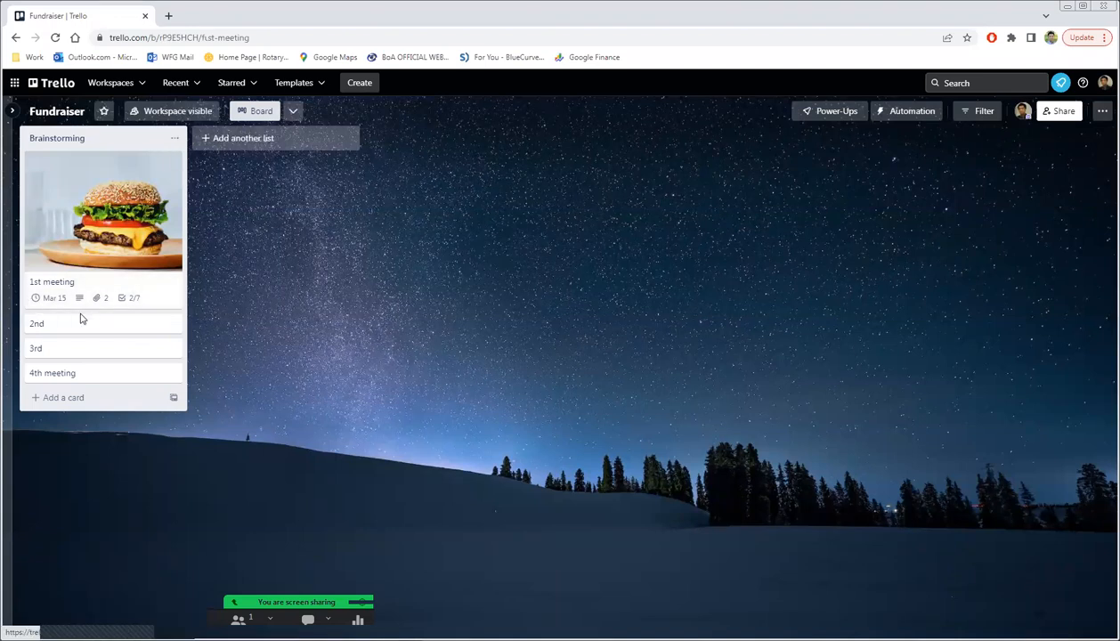
Step: Add the green label to the 1st meeting card
left_click(163, 299)
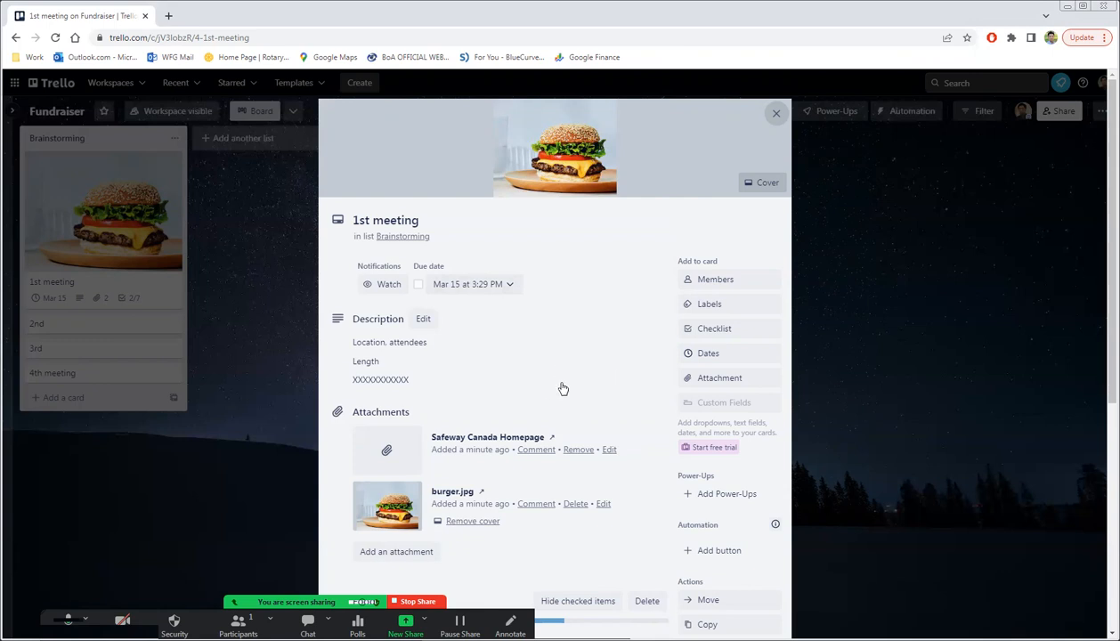
left_click(710, 305)
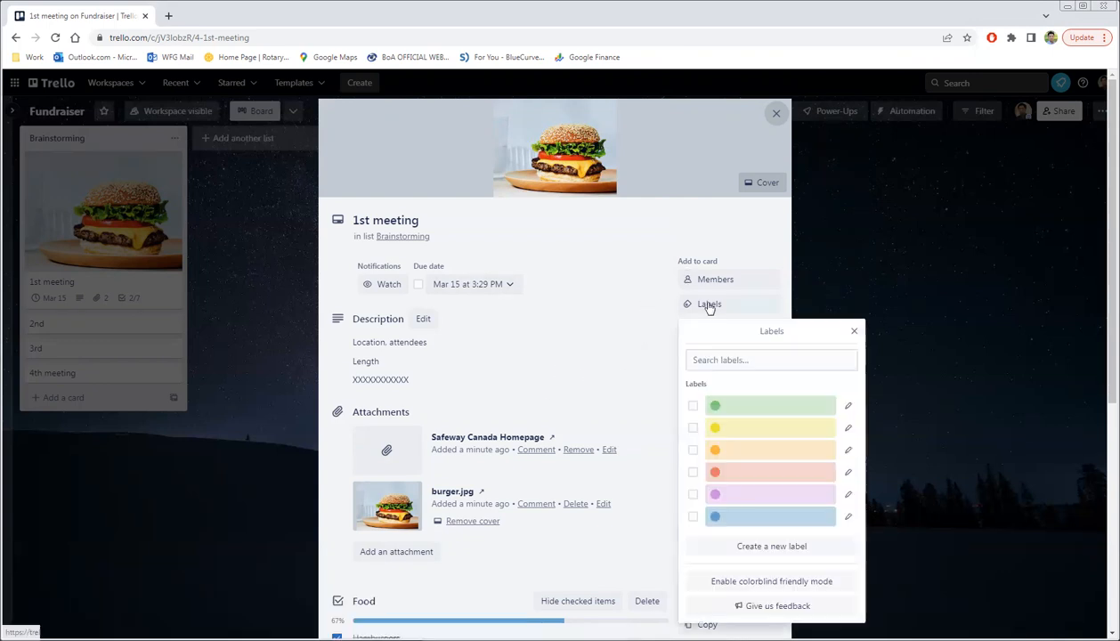
left_click(743, 411)
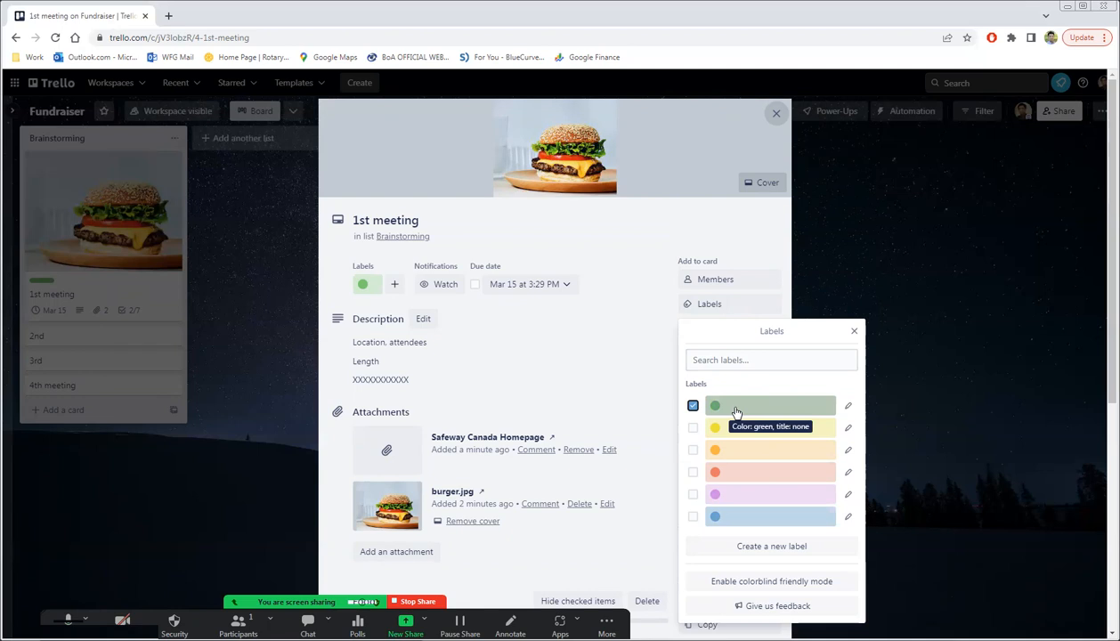
left_click(255, 372)
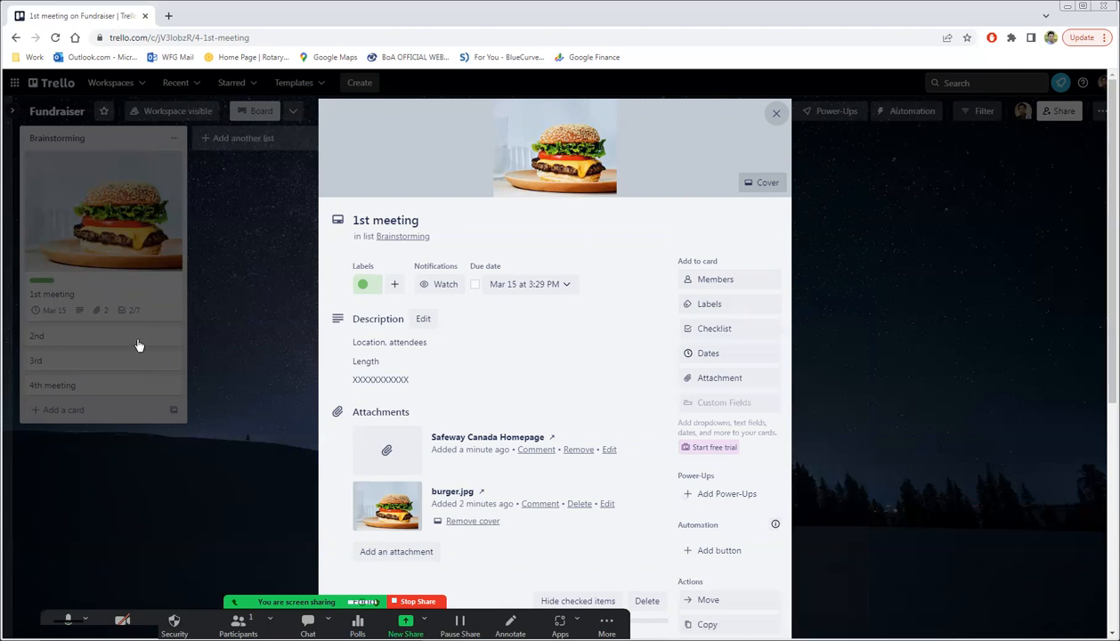
Step: Add the yellow and red labels to the 2nd card in Brainstorming and close the card
left_click(138, 345)
left_click(710, 205)
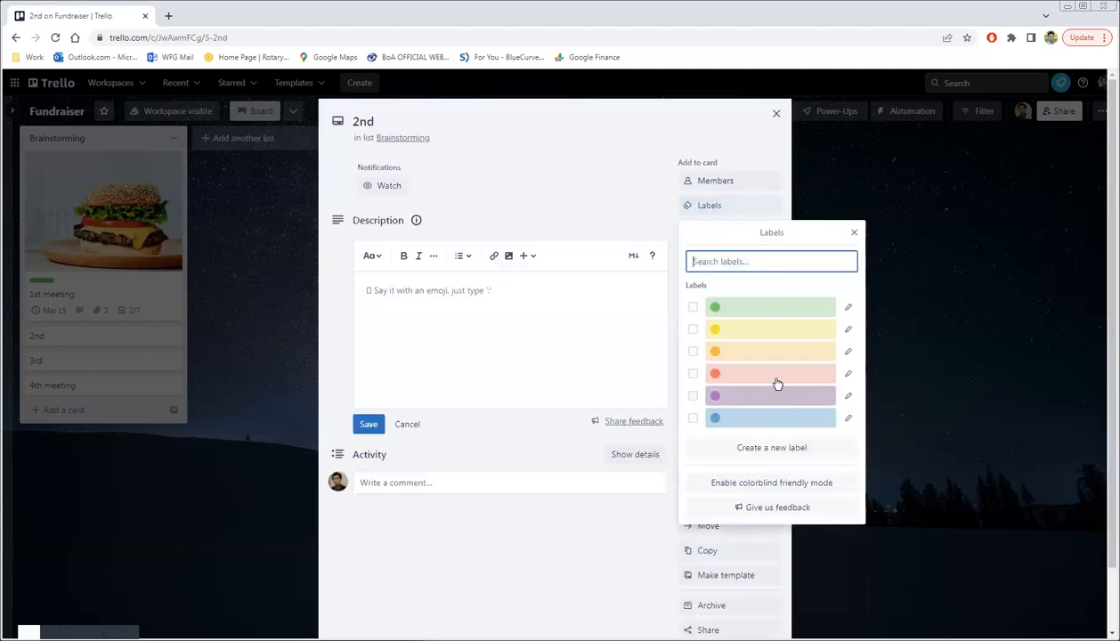
left_click(757, 331)
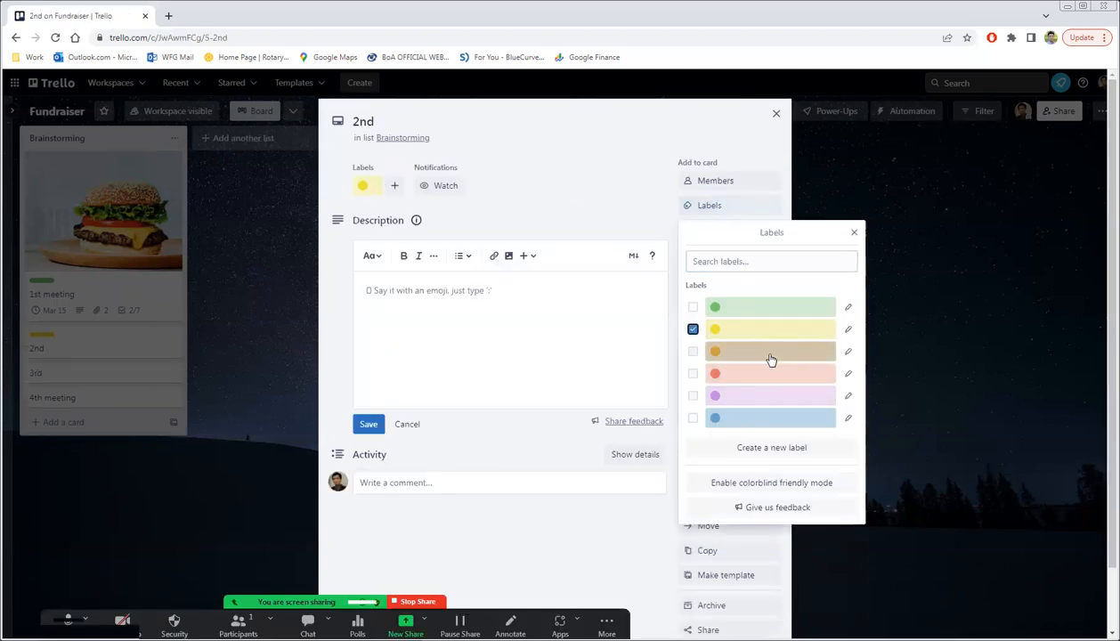
left_click(767, 375)
left_click(218, 526)
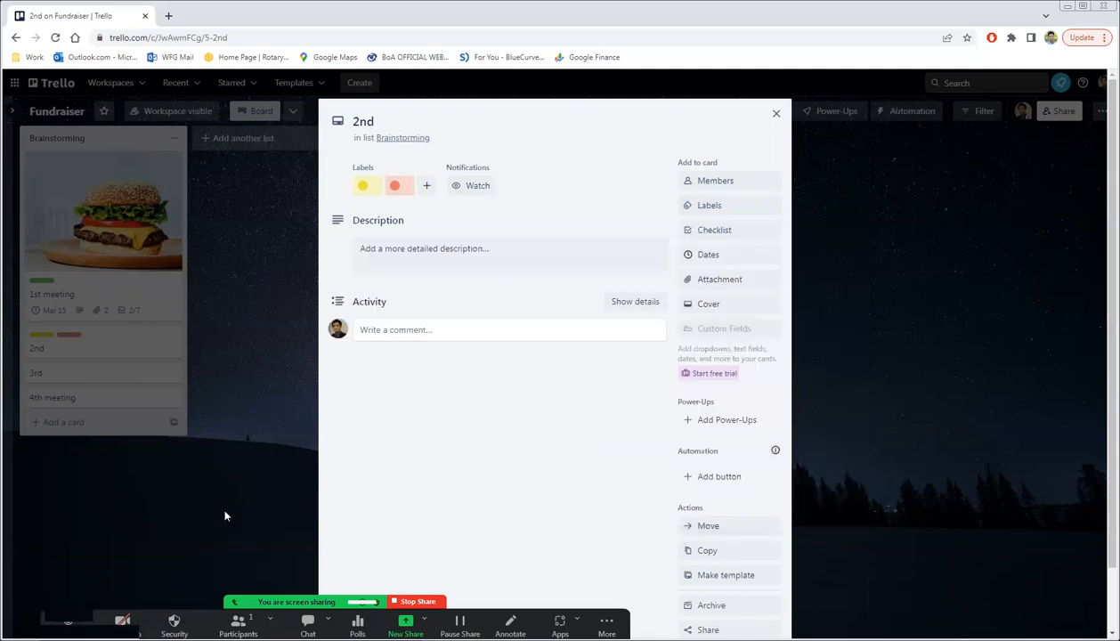
left_click(223, 505)
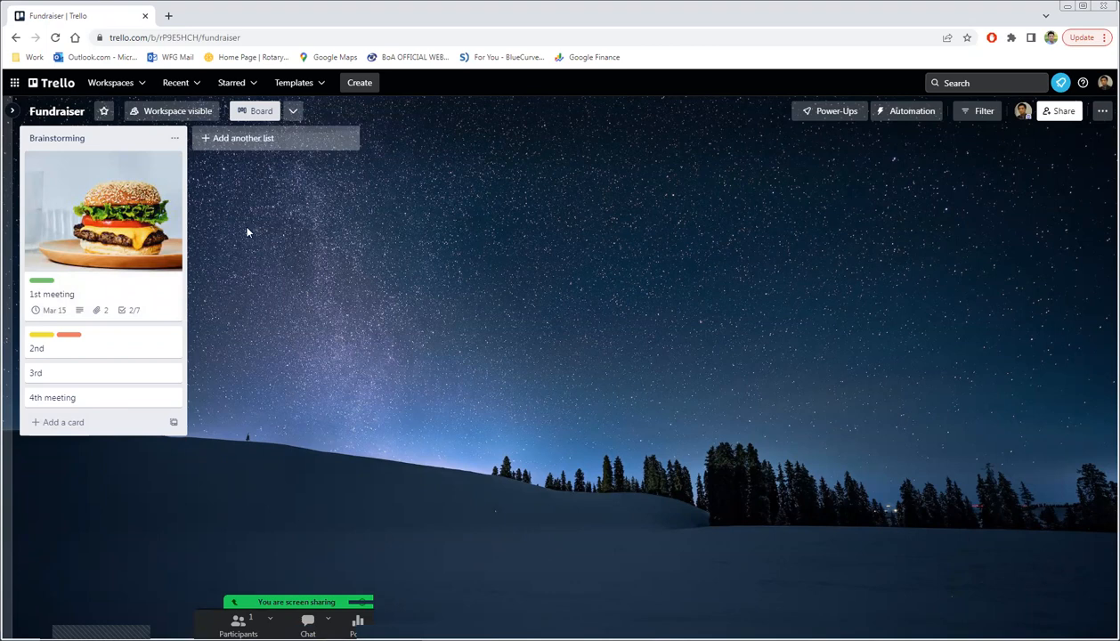
Step: Add four lists to the Fundraiser board titled Confirmed Ideas, WIP 1, WIP 2 and Done
left_click(233, 143)
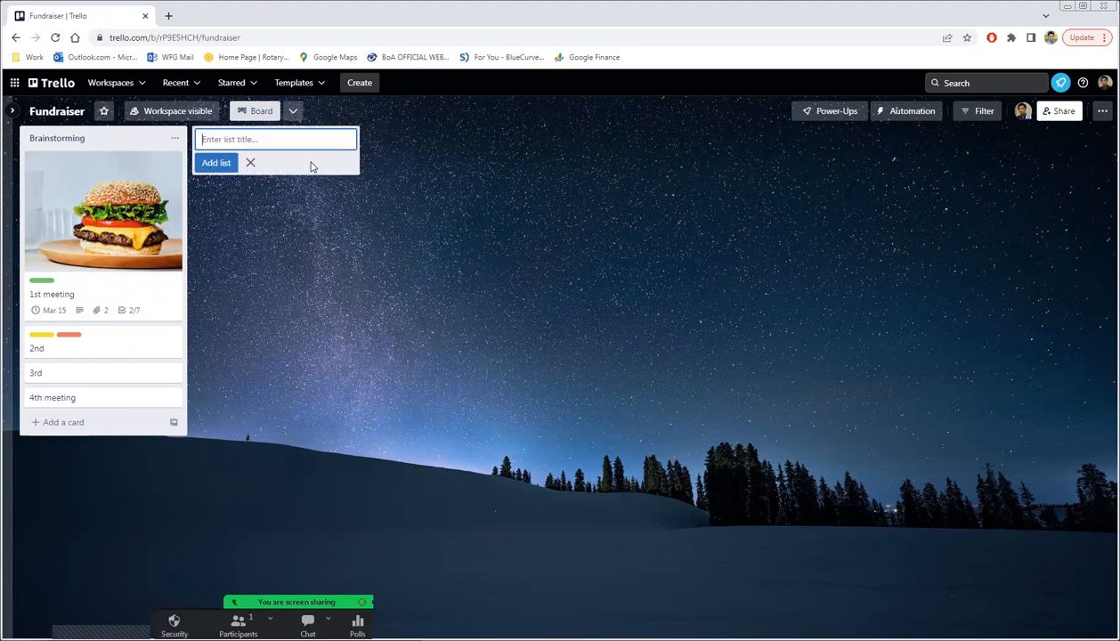
type("IConfirmed Idas")
key("BackSpace")
key("BackSpace")
type("eas")
key("Return")
type("WIP 1")
key("Return")
type("WIP 2")
key("Return")
type("Done")
key("Return")
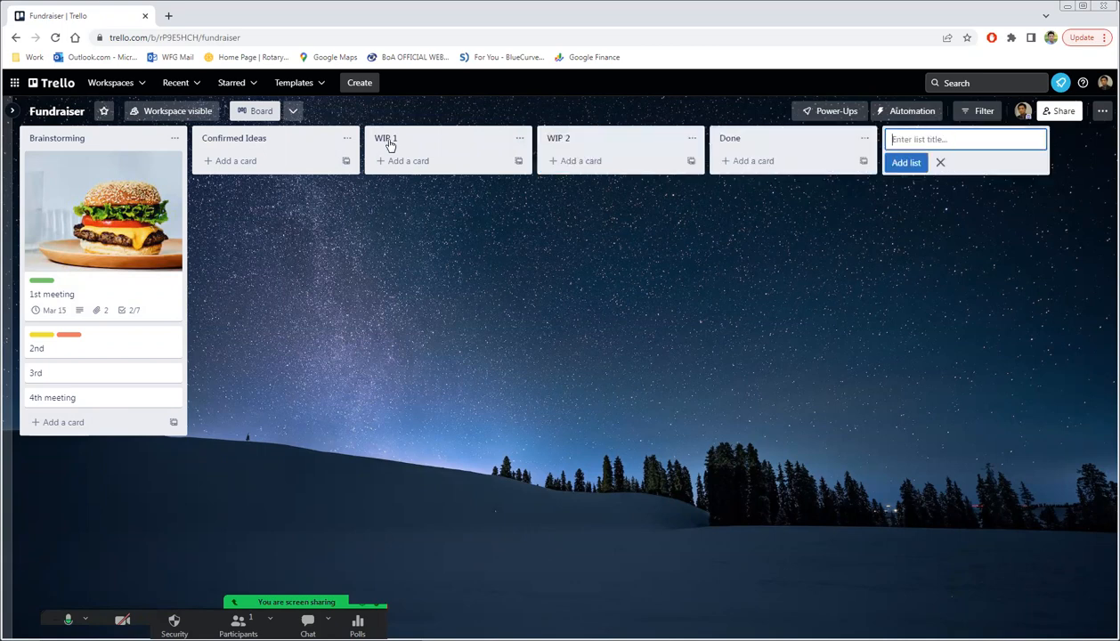
left_click(588, 354)
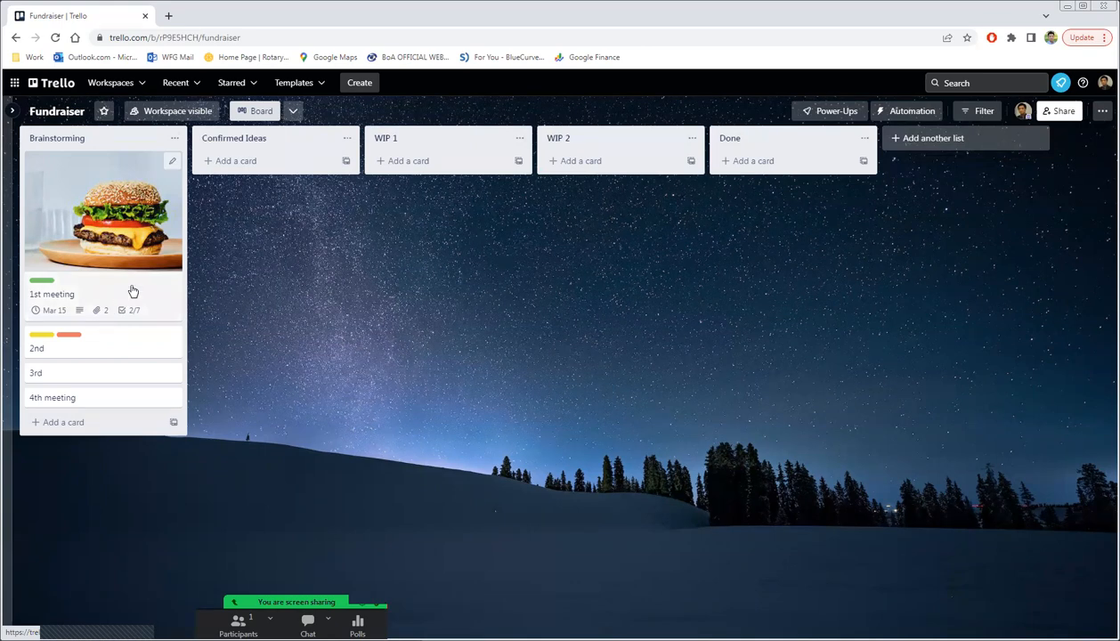
Step: Move the 1st meeting card to Confirmed Ideas and add the cards Shopping, Marketing, Location and Budget to that list
left_click_drag(137, 292, 314, 295)
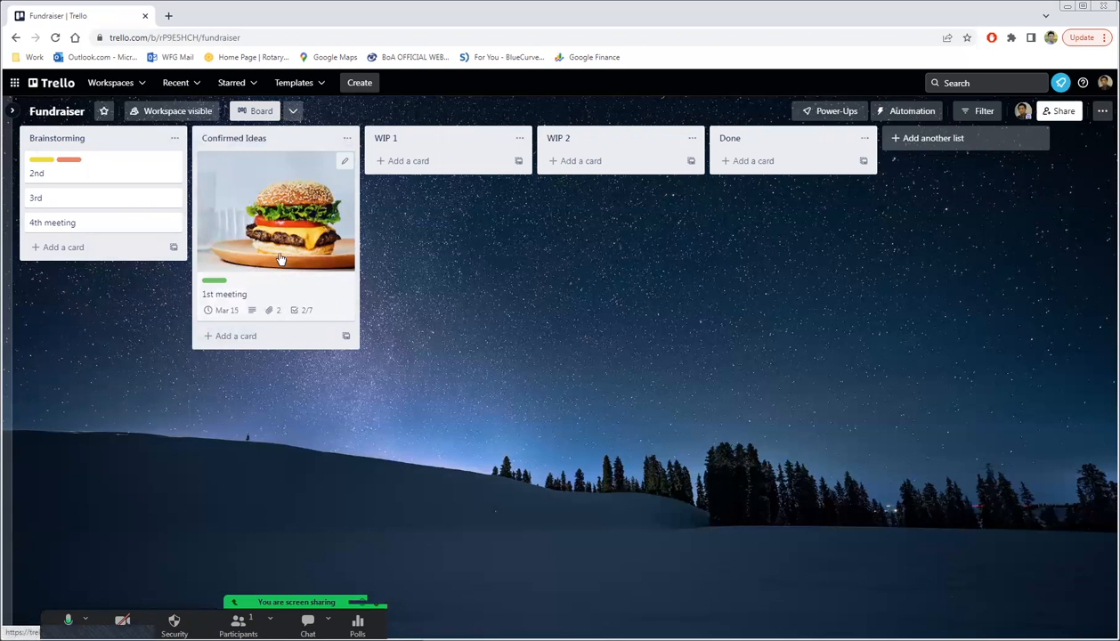
left_click(282, 337)
type("Shop")
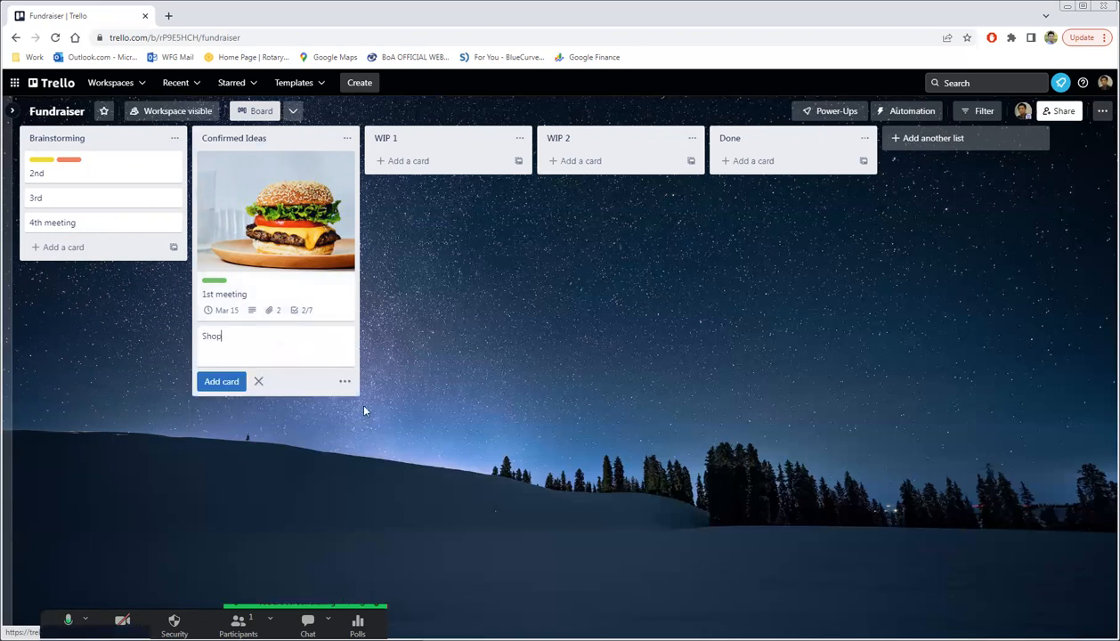
type("ping")
key("Return")
type("Marketing")
key("Return")
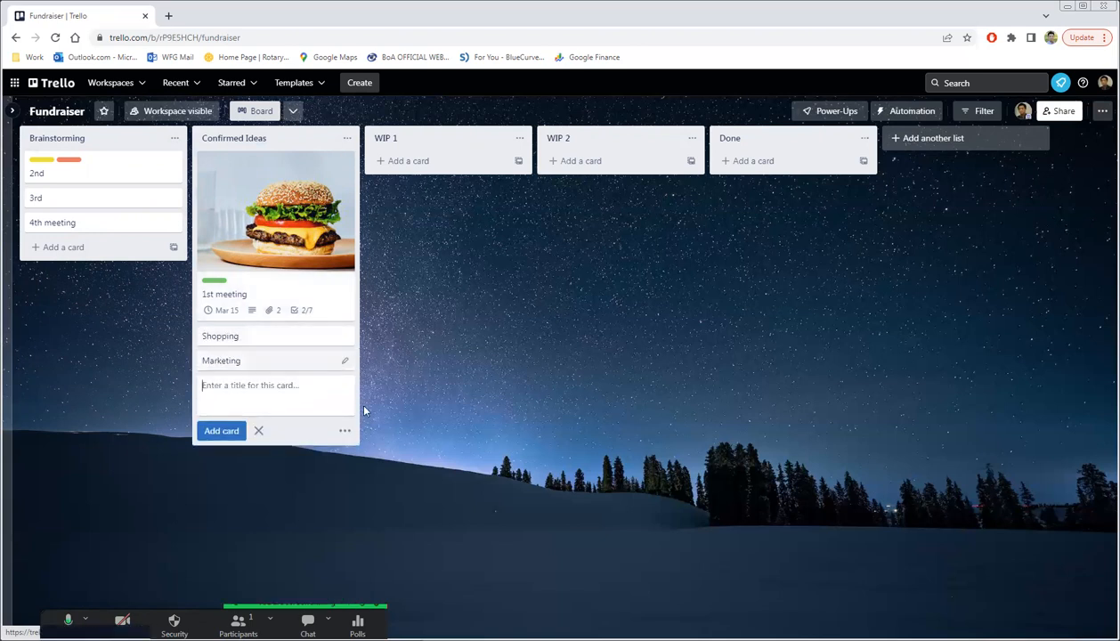
type("Location")
key("Return")
type("Budget")
key("Return")
left_click(494, 411)
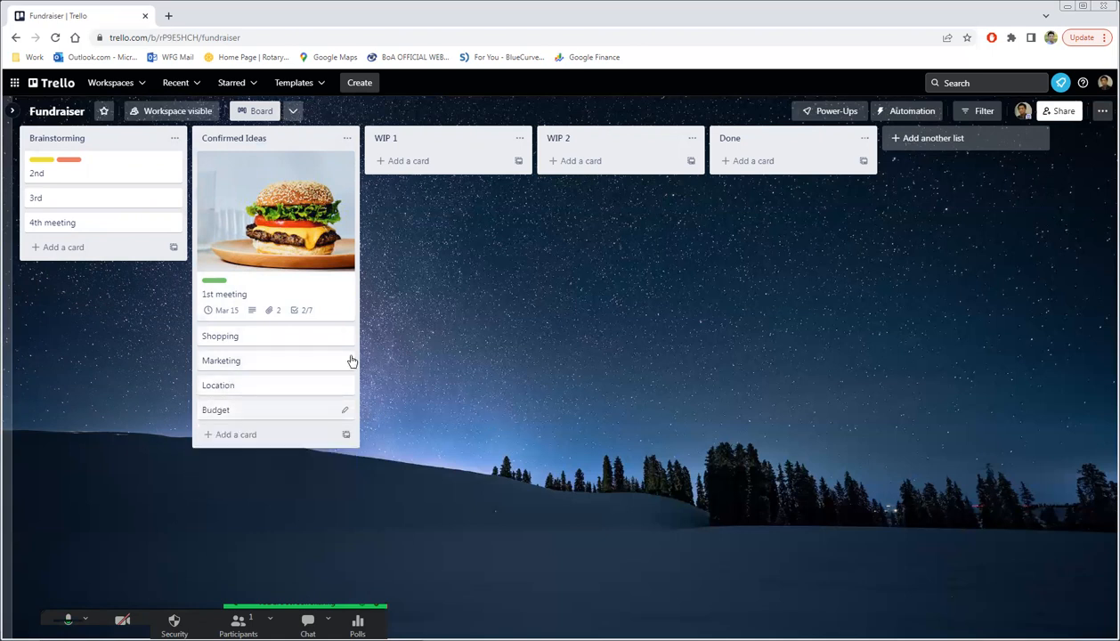
Step: Move the Marketing card to WIP 1, Shopping to WIP 2 and Location to Done
left_click_drag(270, 340, 437, 176)
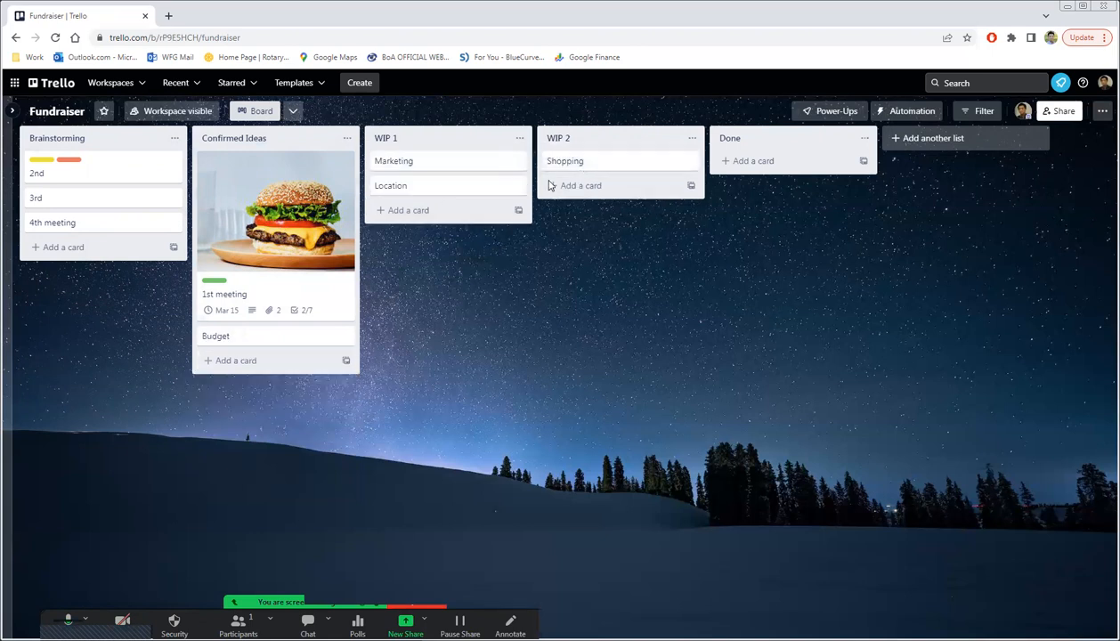
left_click_drag(451, 193, 791, 168)
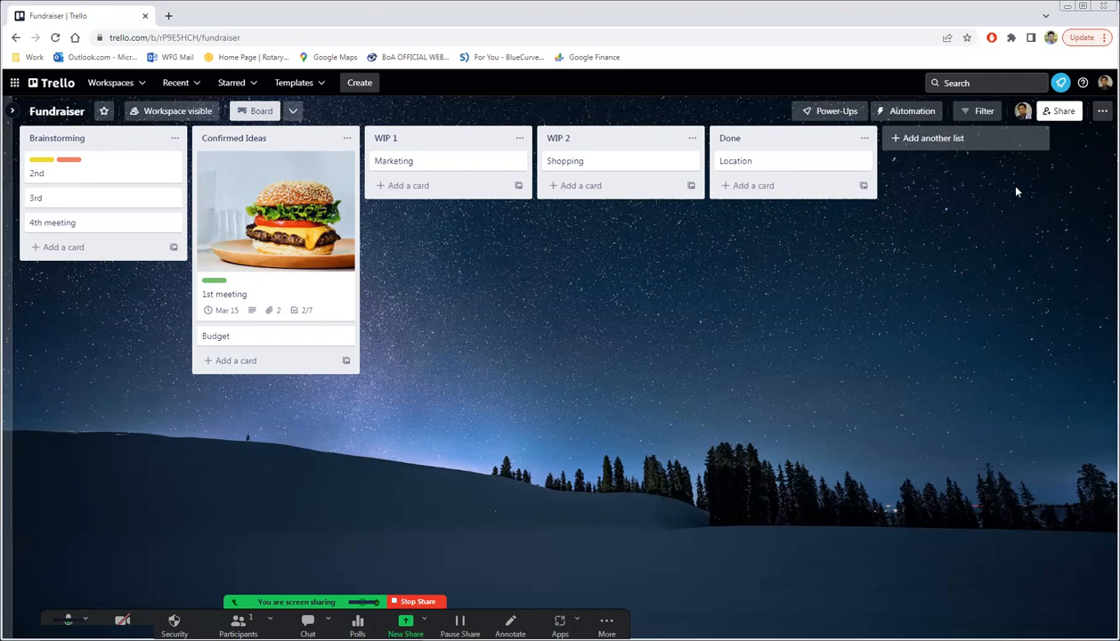
Step: Create a share link for the Fundraiser board that lets anyone with it join as a member
left_click(1060, 110)
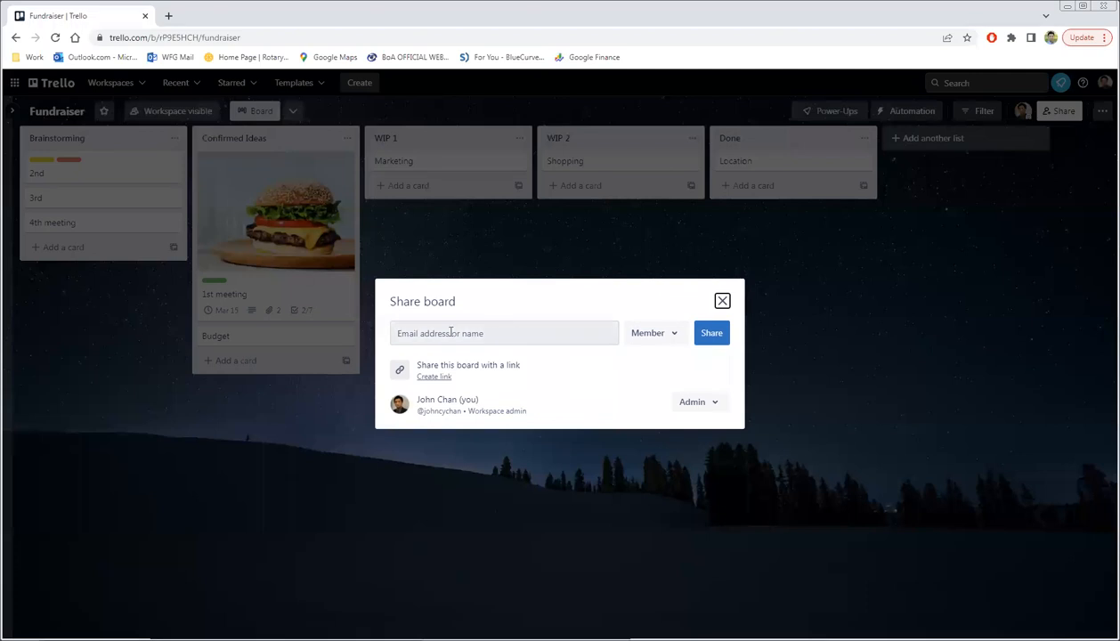
left_click(722, 301)
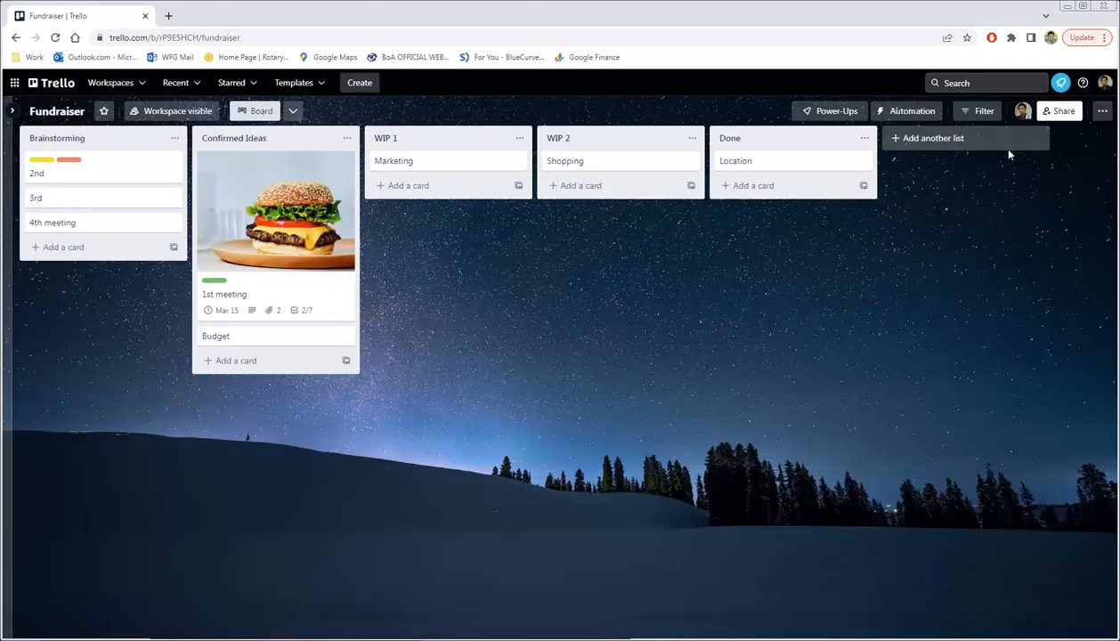
left_click(1053, 111)
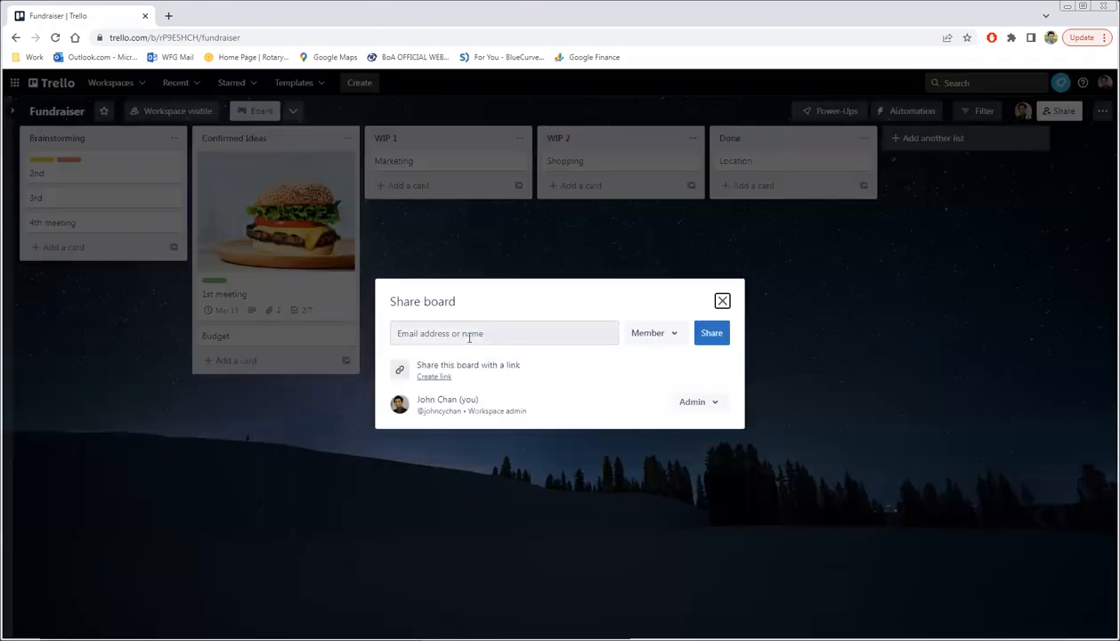
left_click(437, 378)
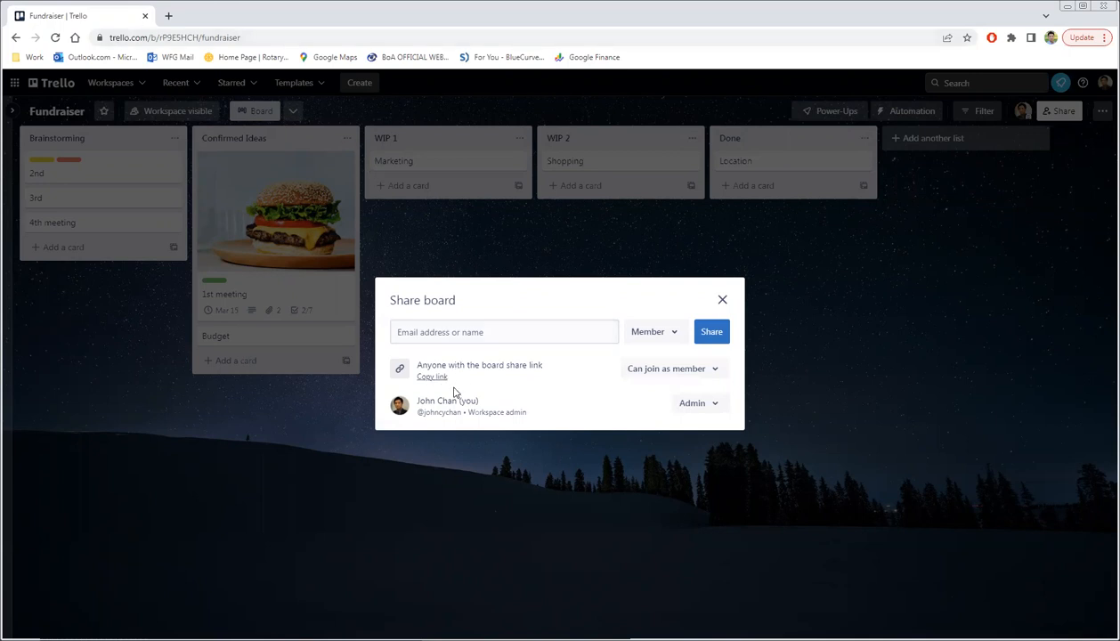
left_click(722, 299)
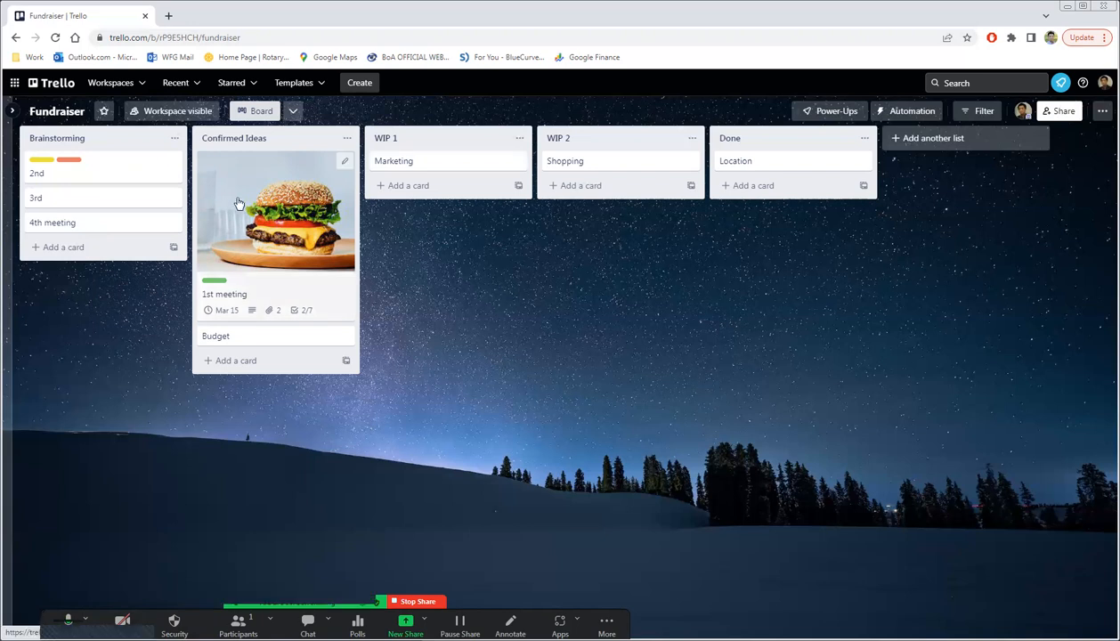
Step: Assign the board's own admin as a member of the Marketing card in WIP 1
left_click(412, 162)
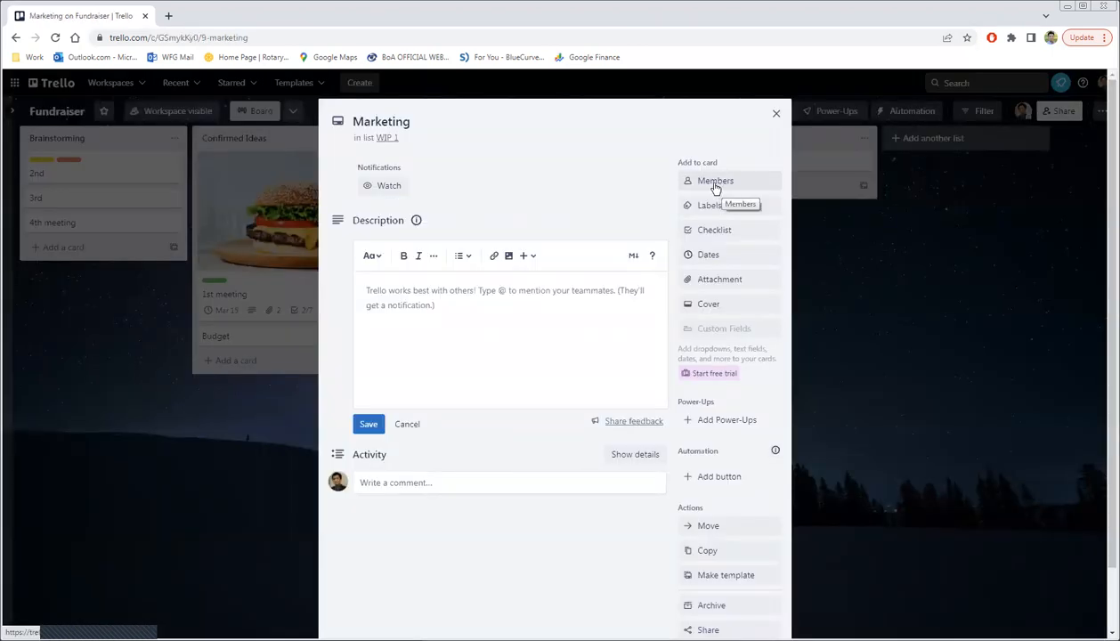
left_click(715, 183)
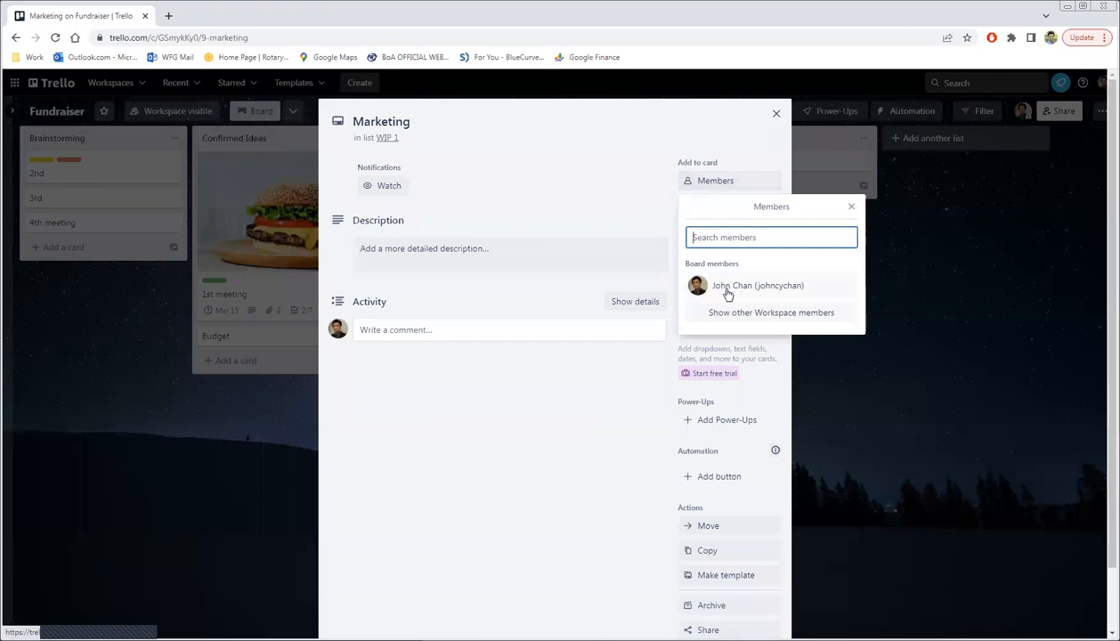
left_click(732, 288)
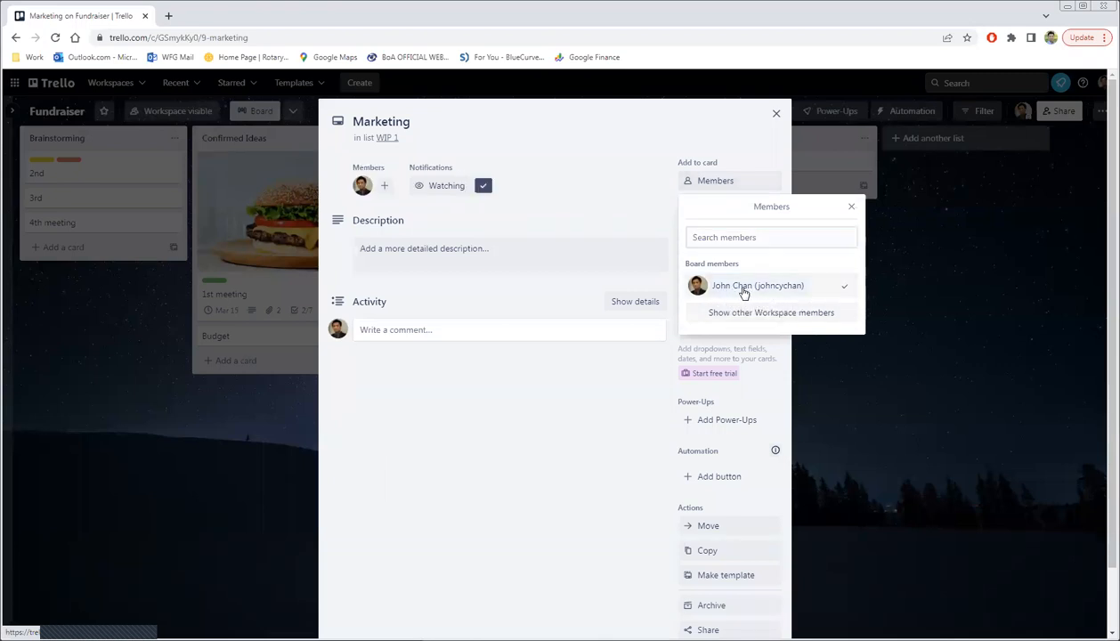
left_click(492, 441)
left_click(894, 395)
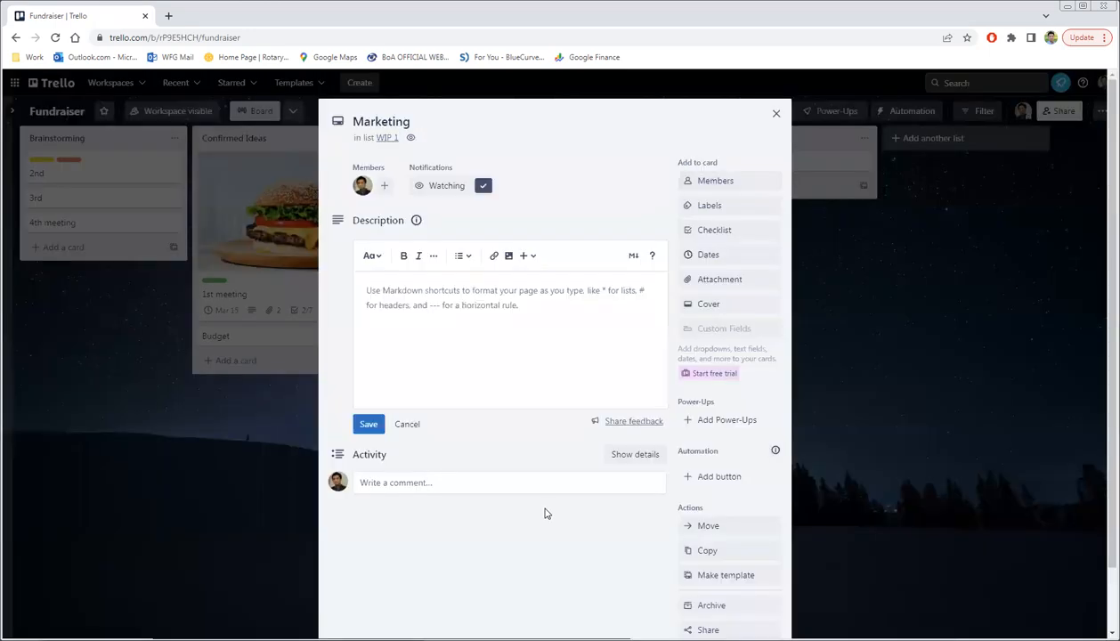
Step: Post the comment "Well done" on the Marketing card
left_click(448, 493)
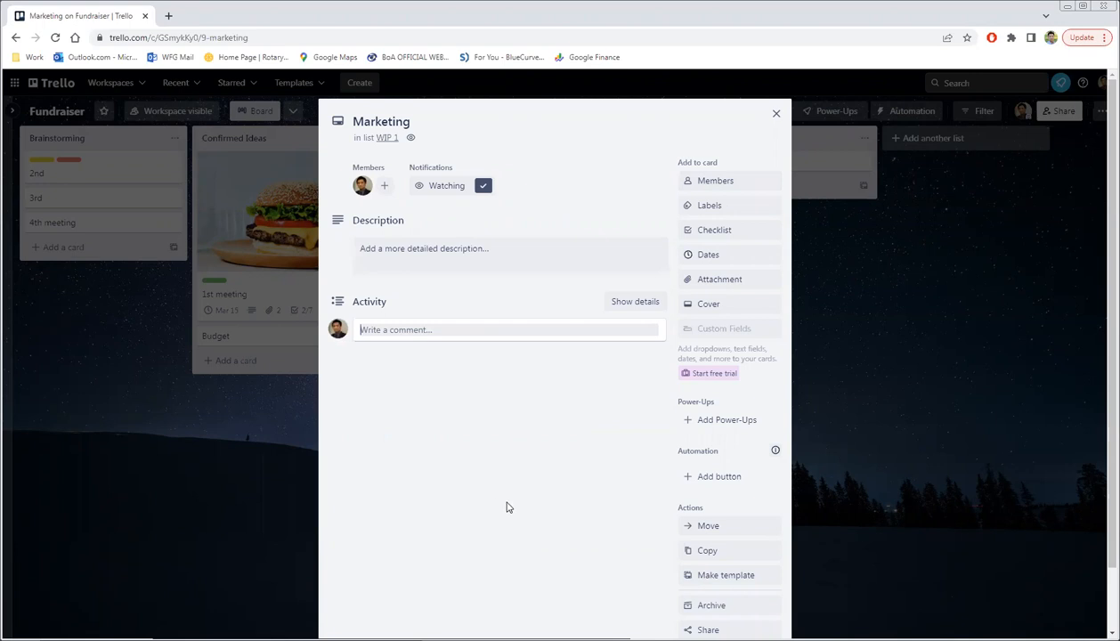
type("Well done")
key("Return")
key("BackSpace")
left_click(375, 356)
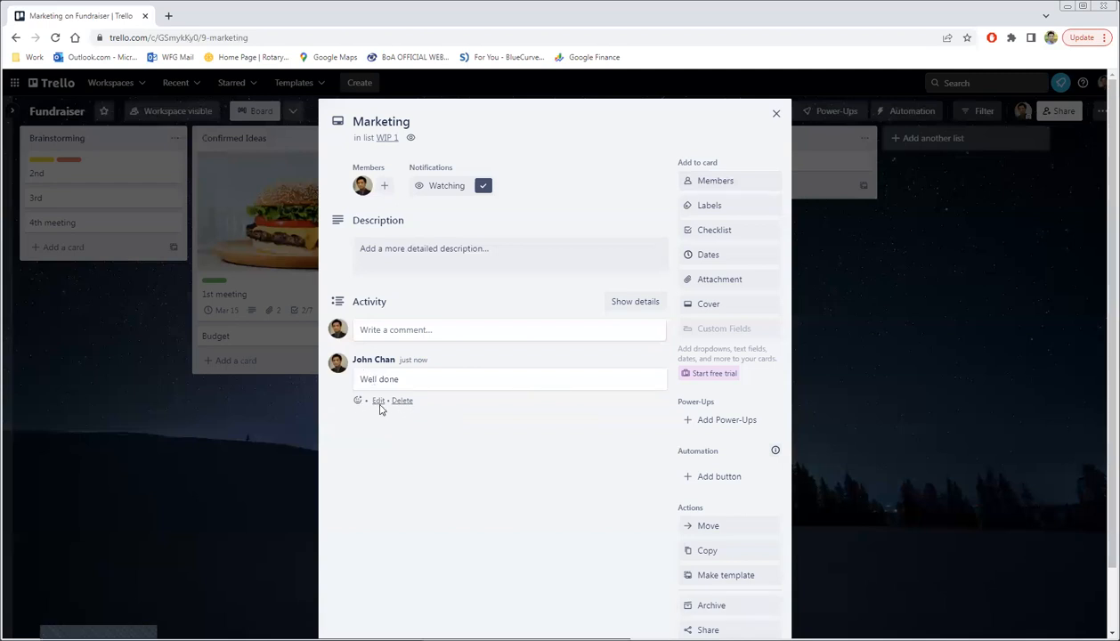
Step: Post a second comment, "Revision #1", on the Marketing card and close the card
left_click(436, 331)
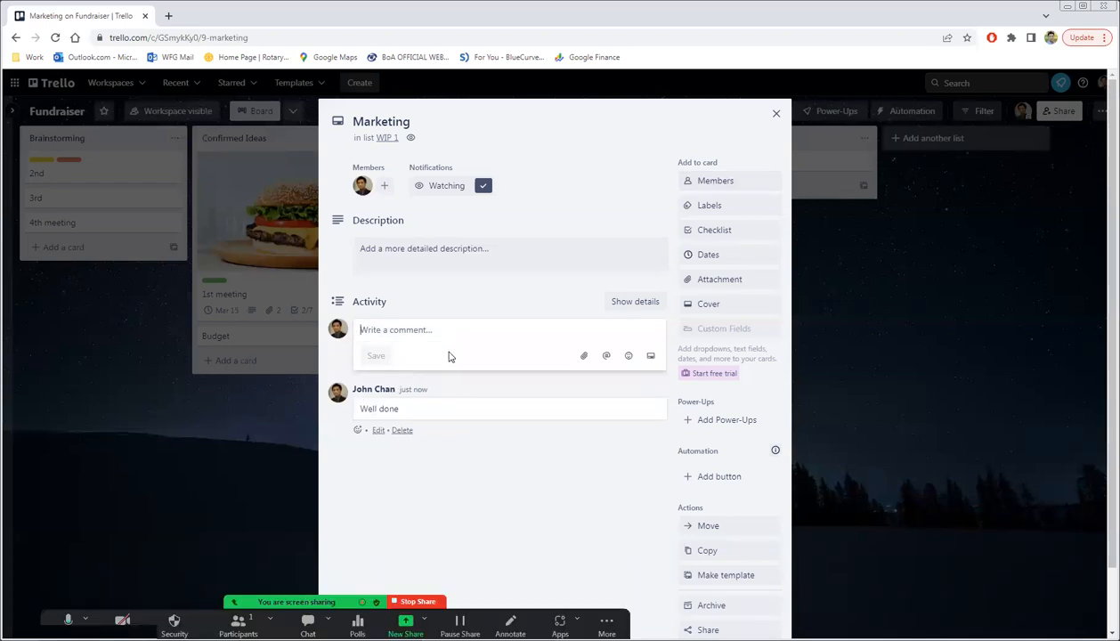
type("Revision #1")
key("Return")
key("BackSpace")
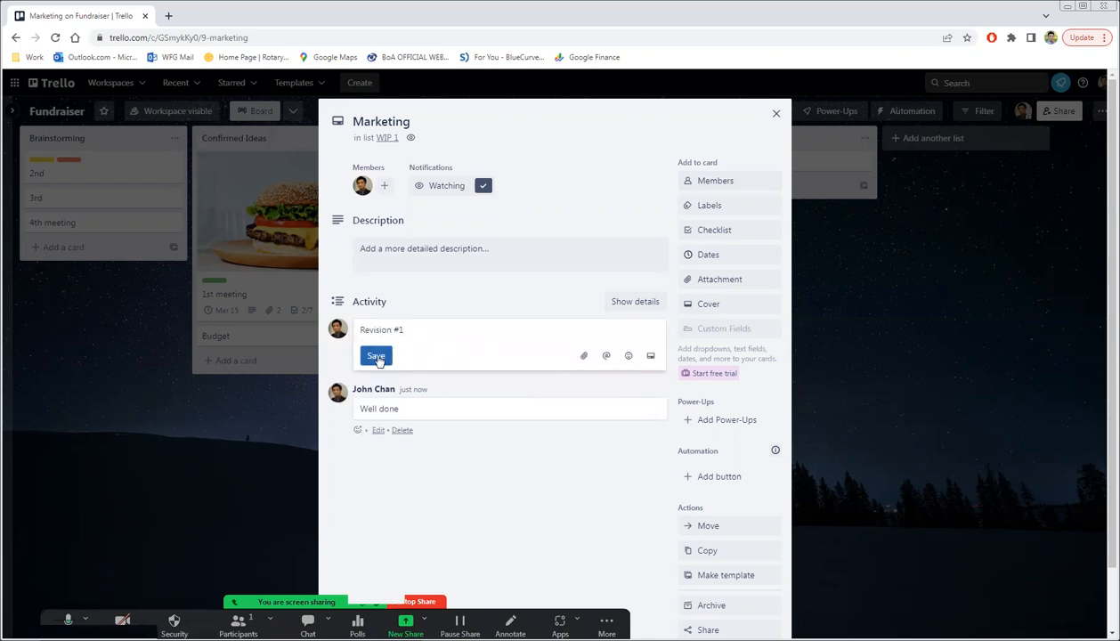
left_click(376, 357)
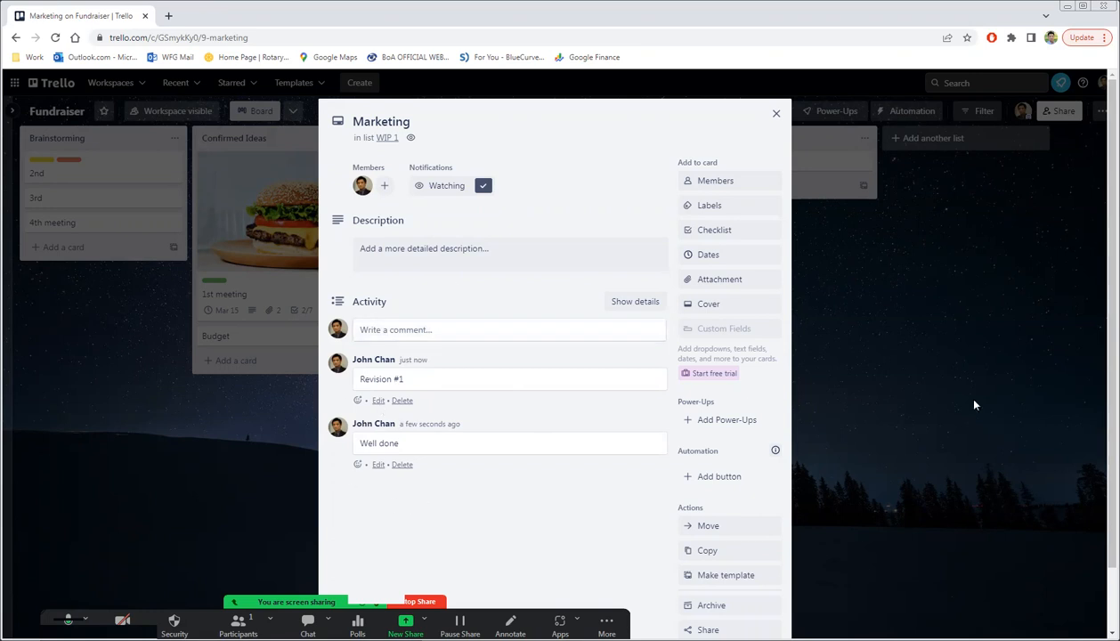
left_click(921, 403)
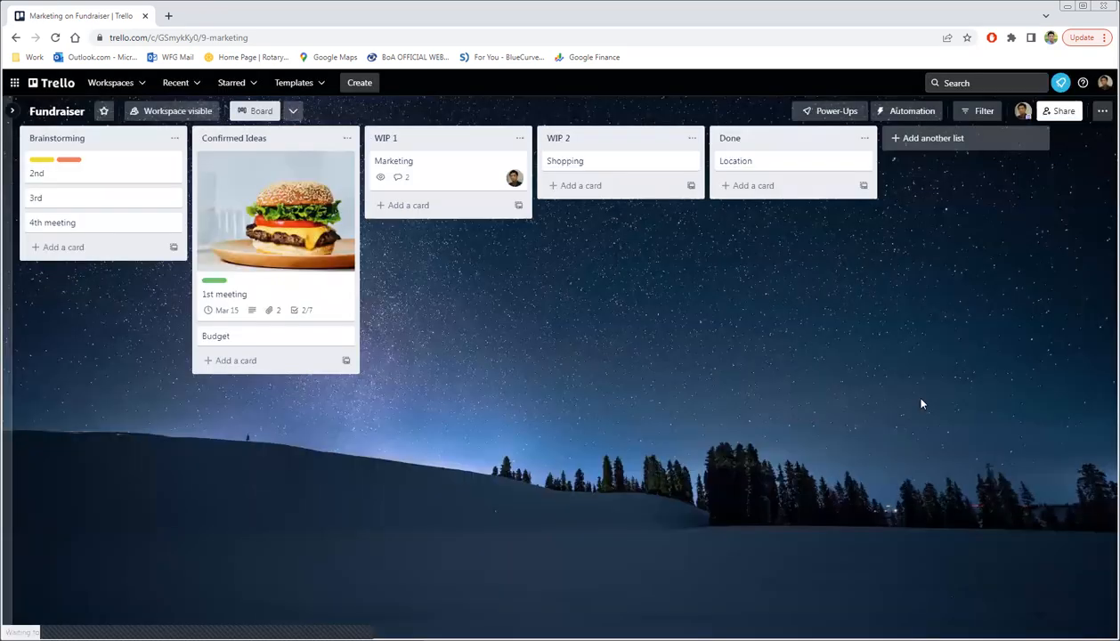